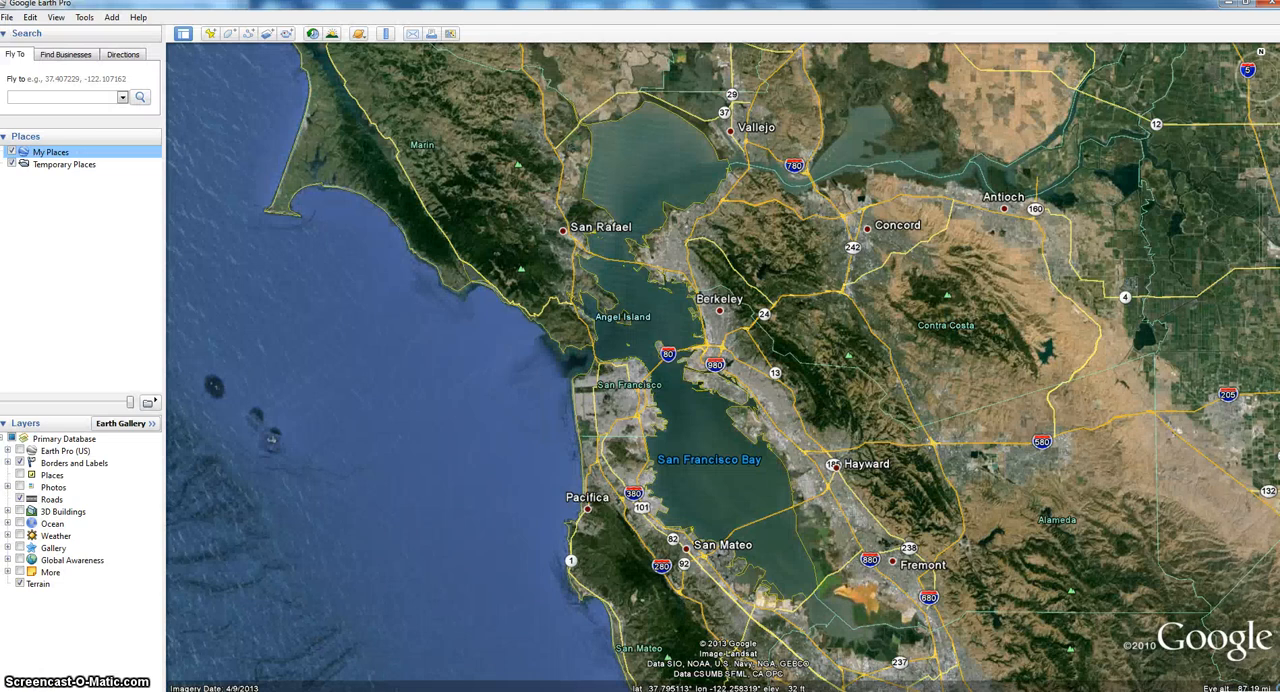
left_click(10, 18)
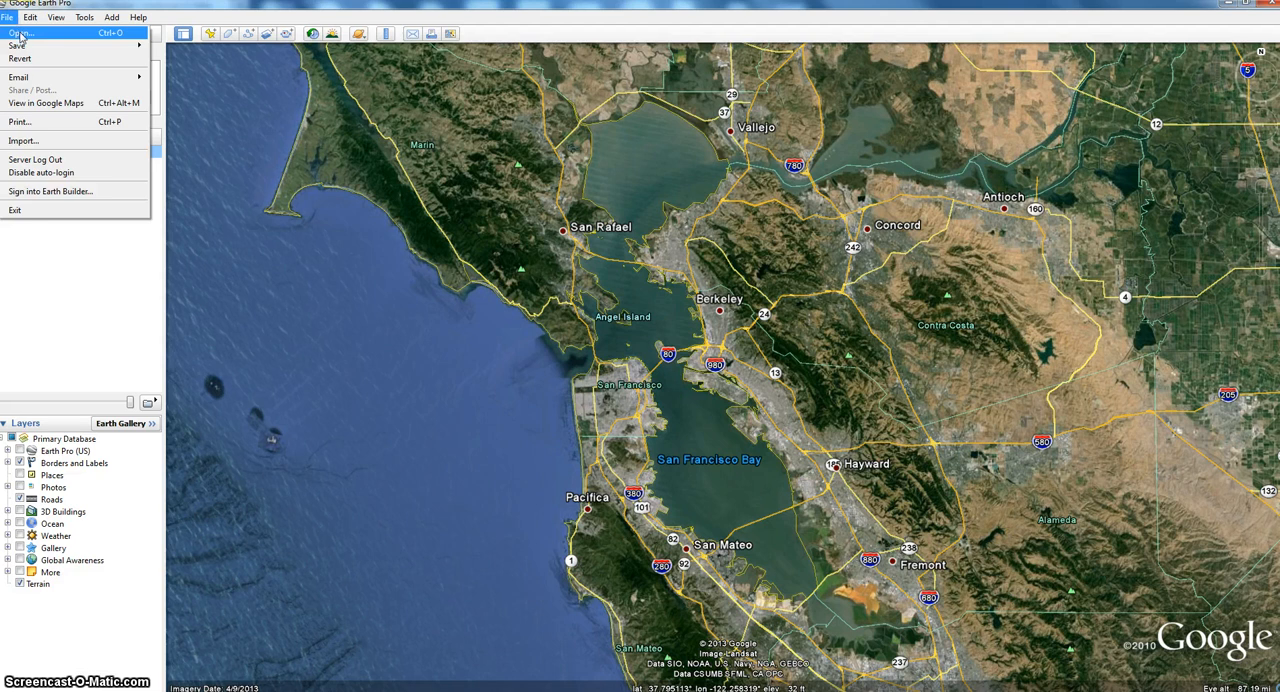
left_click(24, 140)
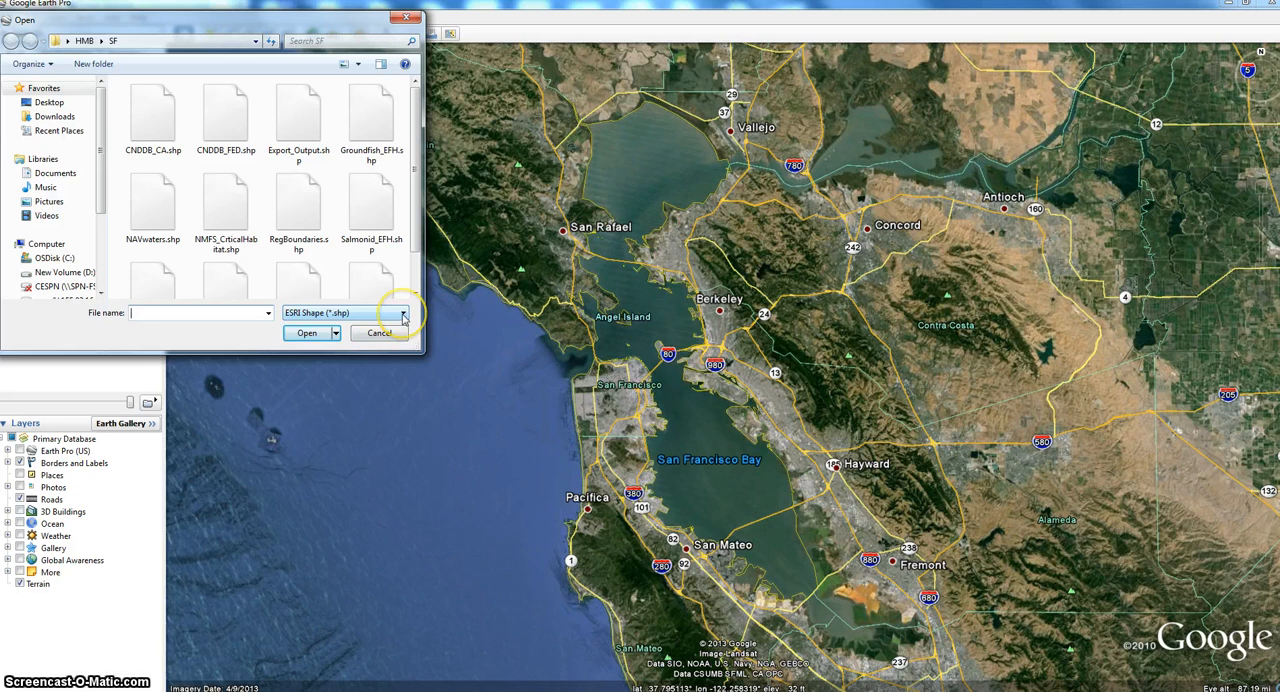
left_click(403, 316)
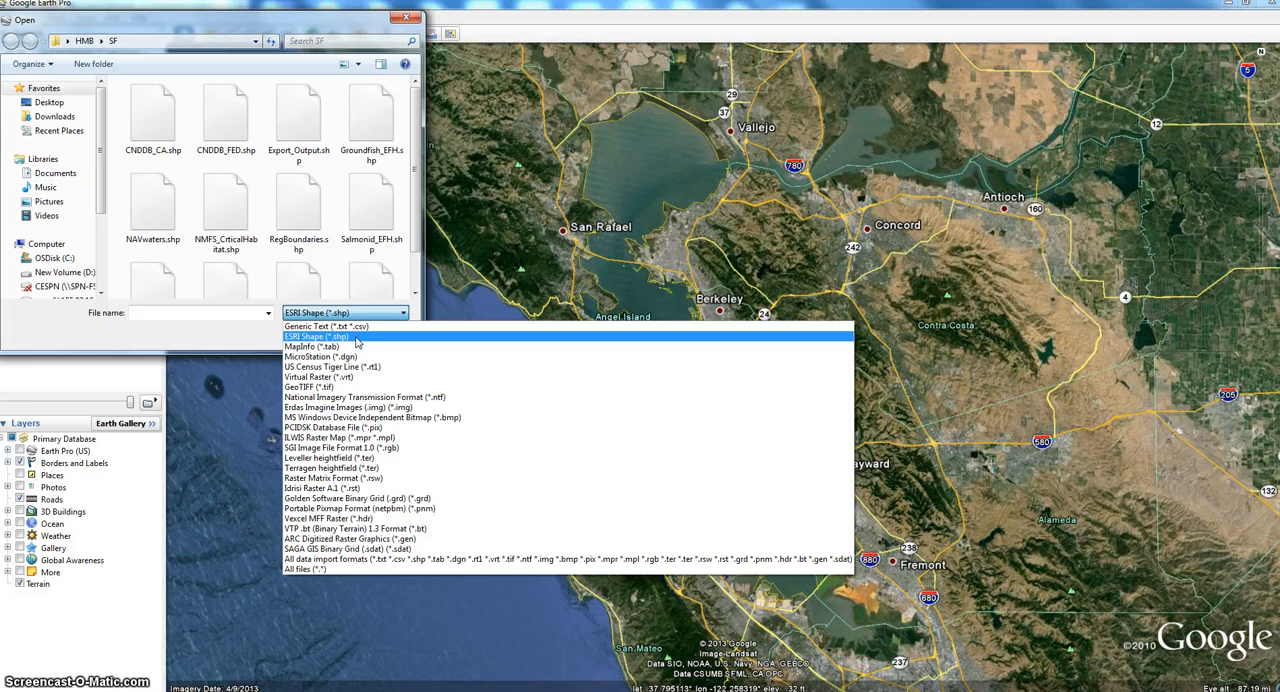
left_click(359, 342)
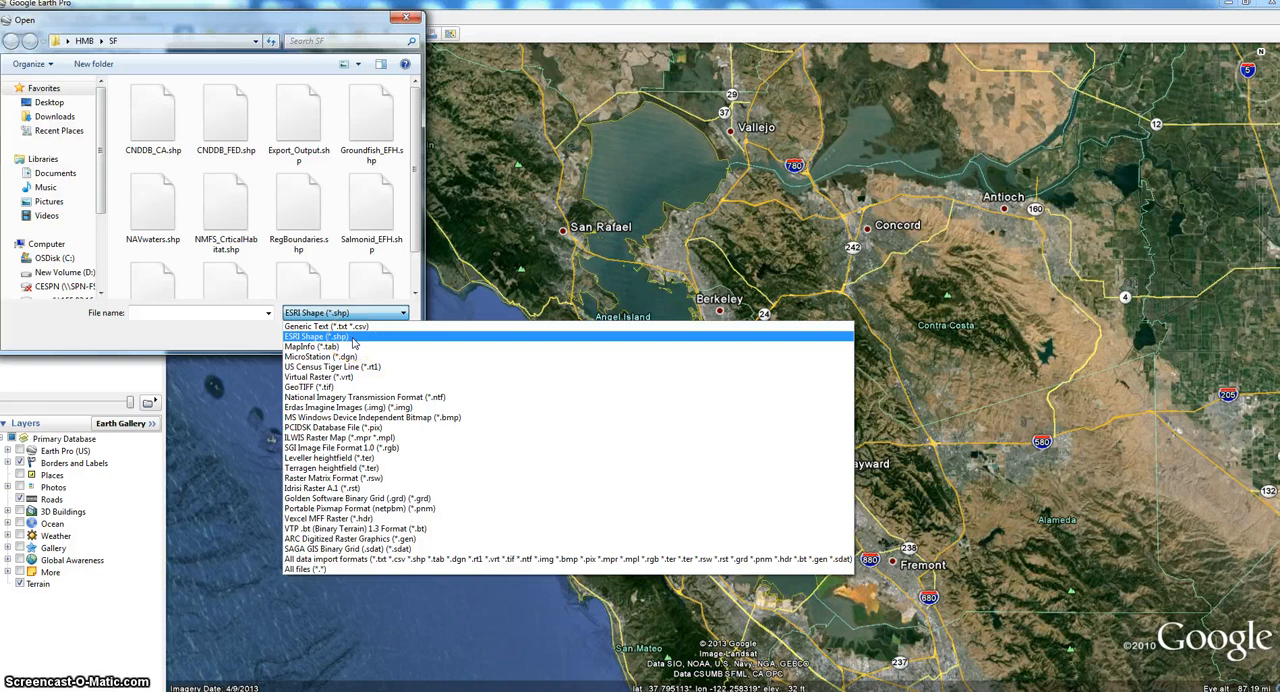
left_click(408, 19)
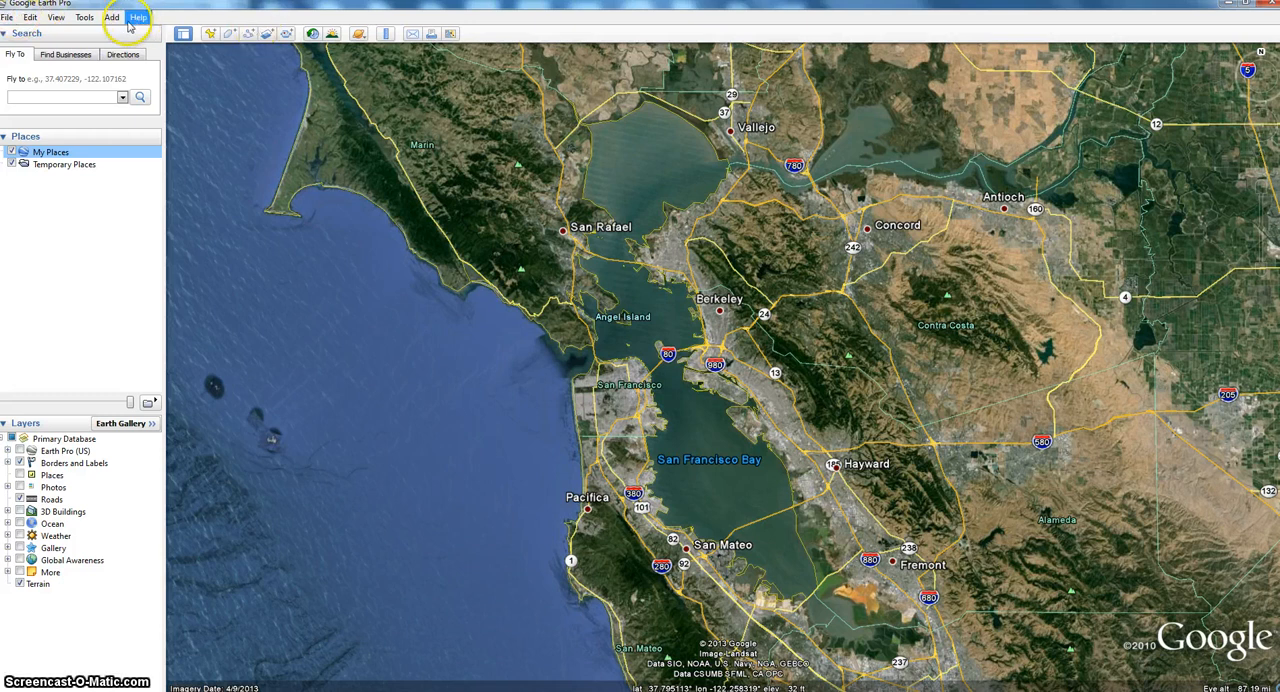
- Import the ESRI shapefile Streams.shp from the SF folder
left_click(8, 18)
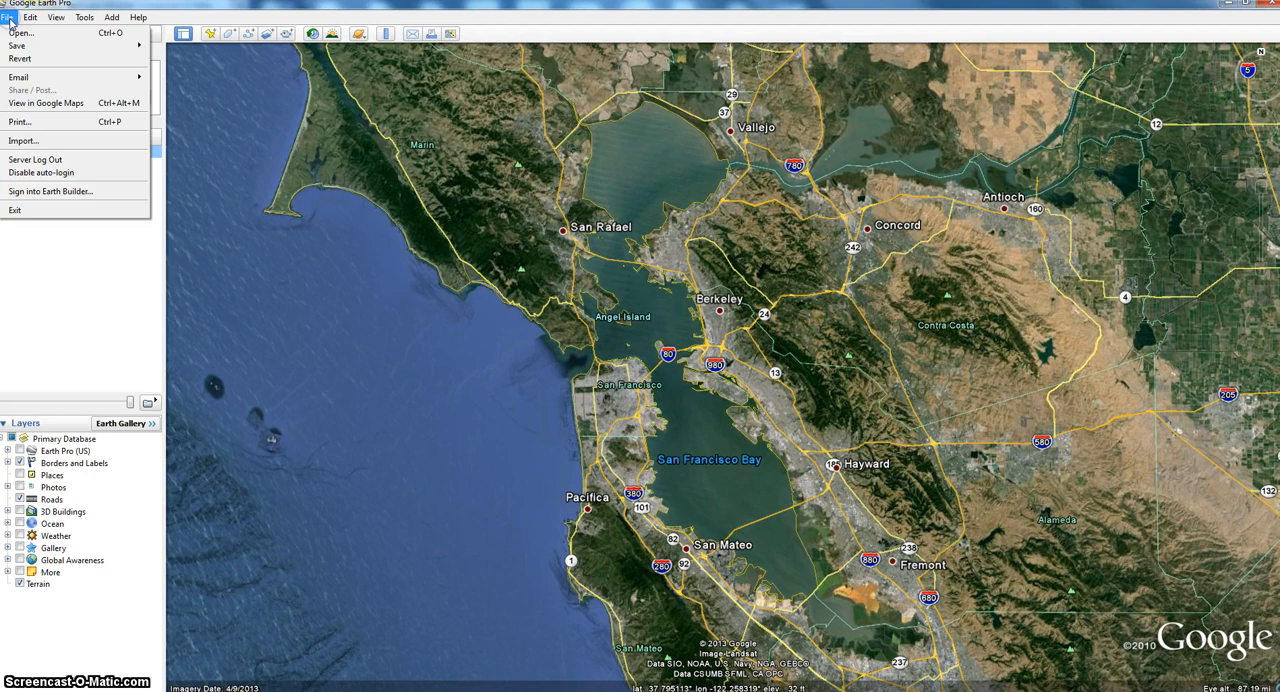
left_click(40, 144)
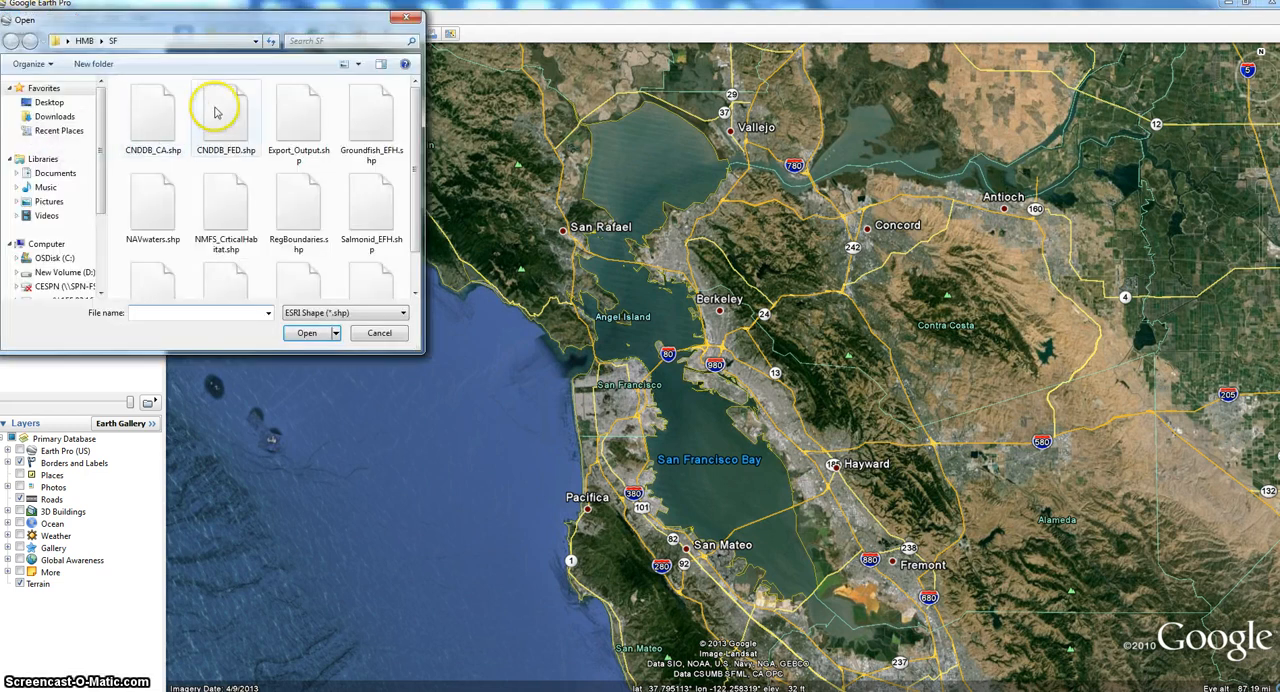
left_click(404, 315)
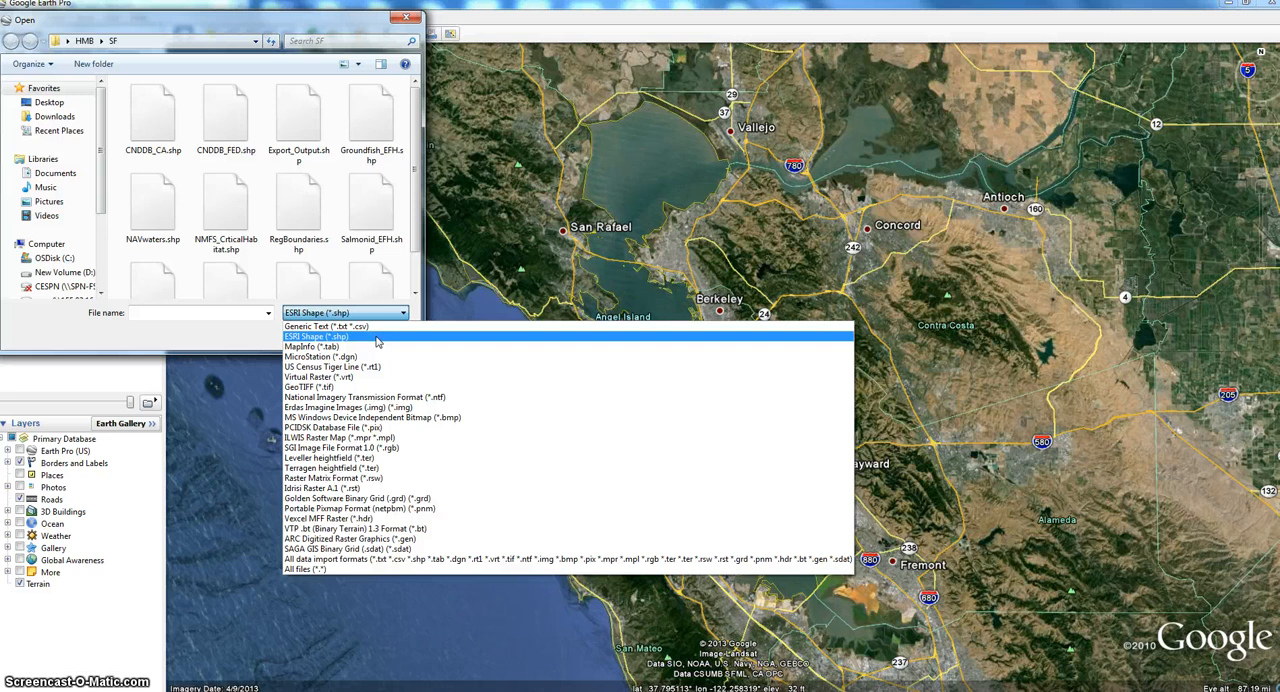
left_click(377, 338)
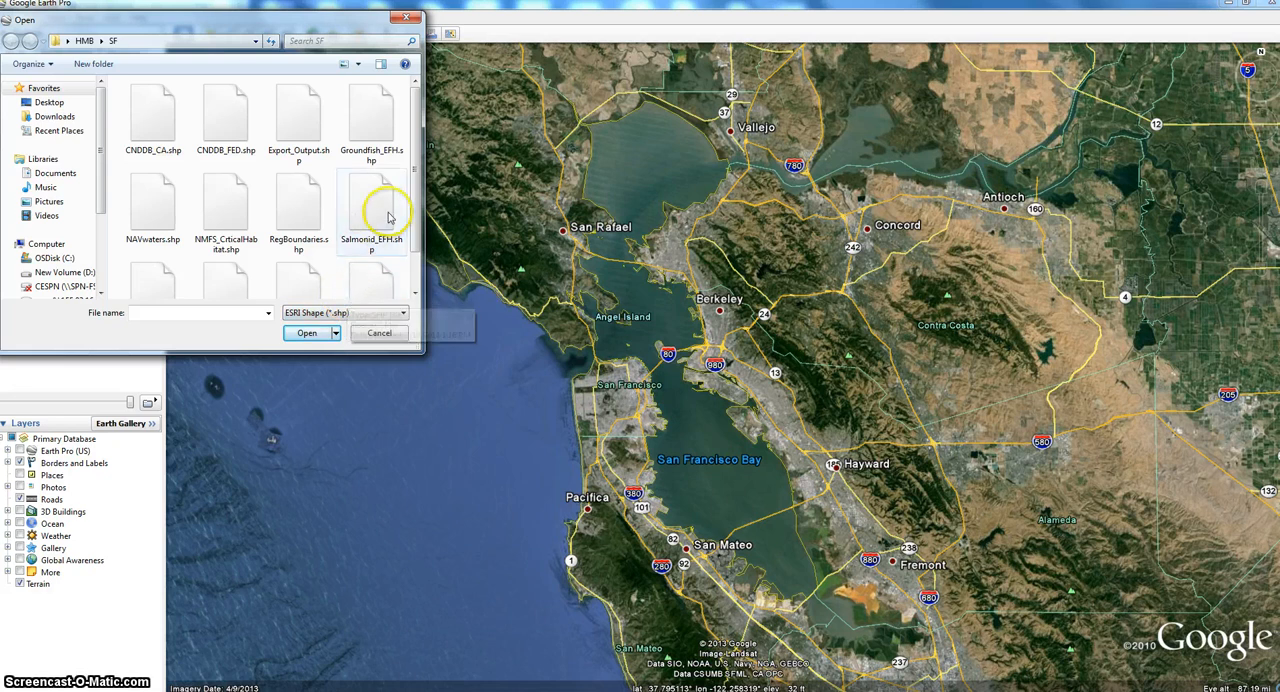
left_click_drag(416, 179, 416, 238)
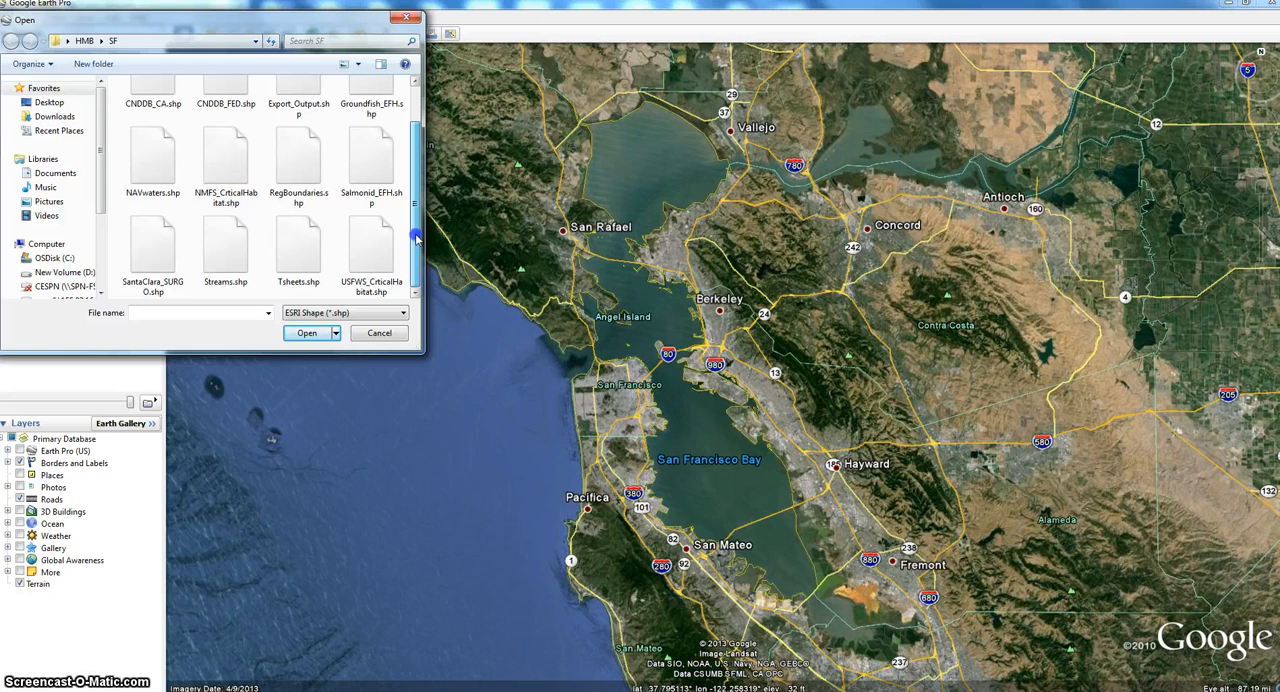
left_click(229, 237)
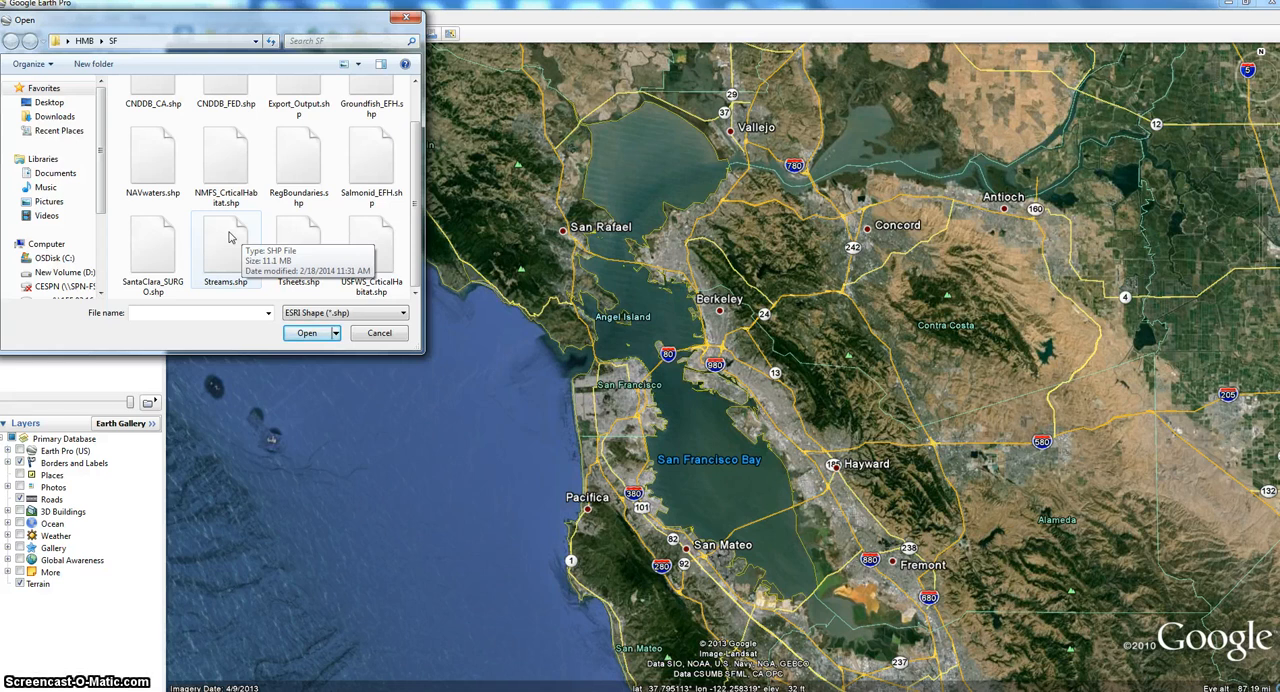
left_click(229, 237)
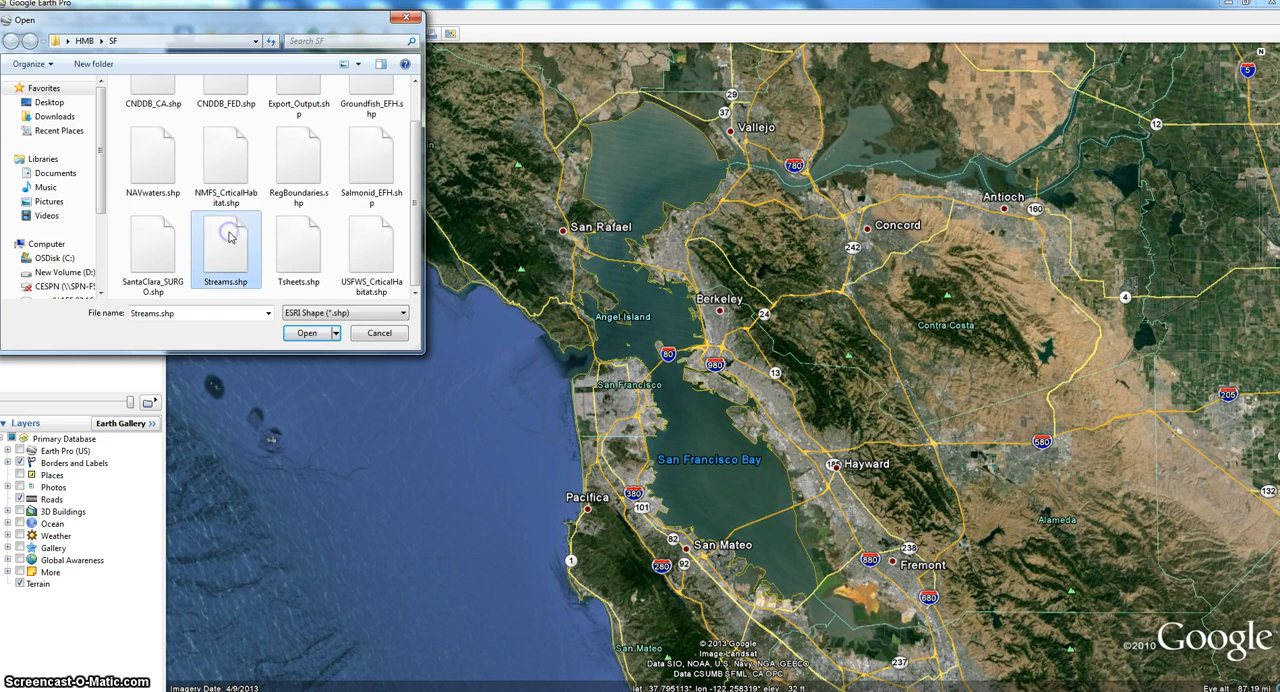
left_click(307, 334)
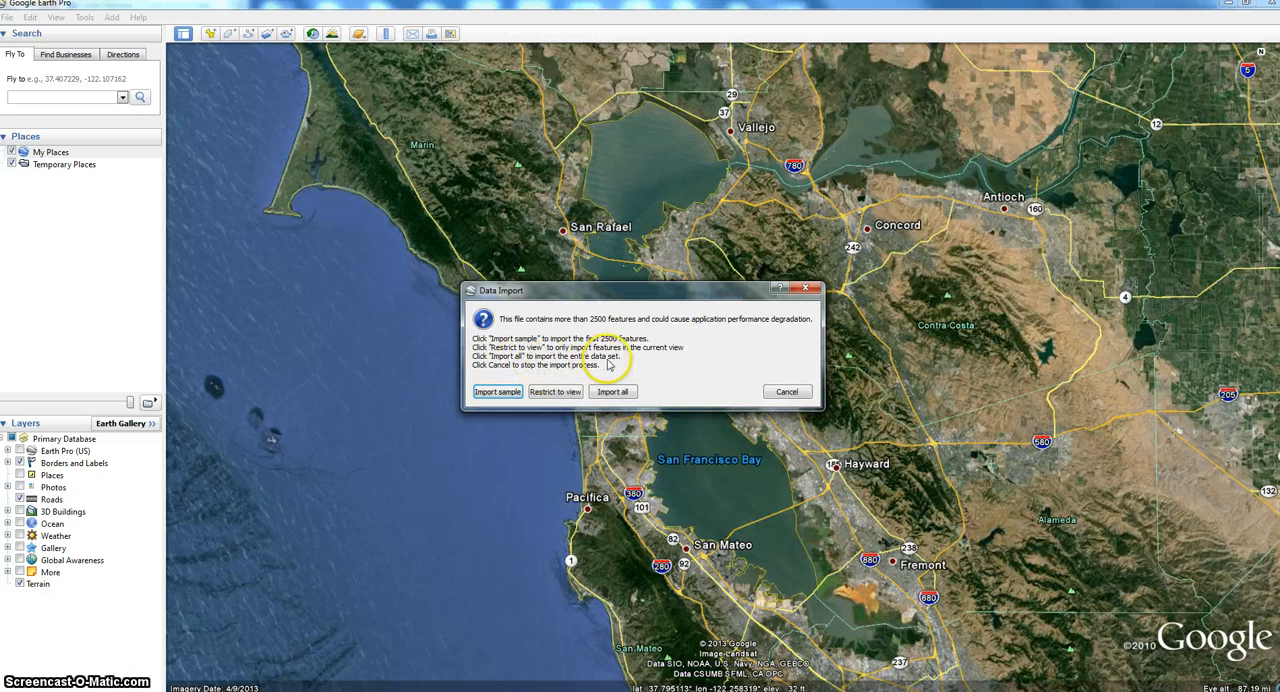
- Import the entire Streams data set without a style template and turn on its display under Temporary Places
left_click(615, 391)
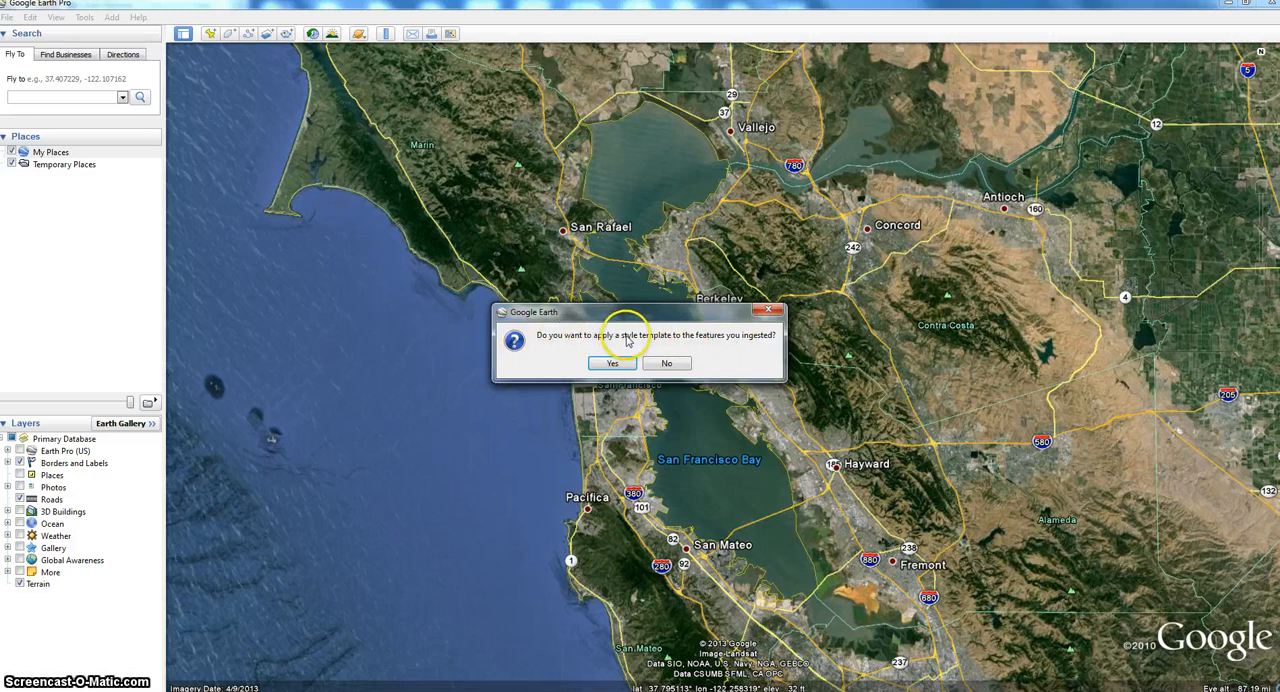
left_click(671, 367)
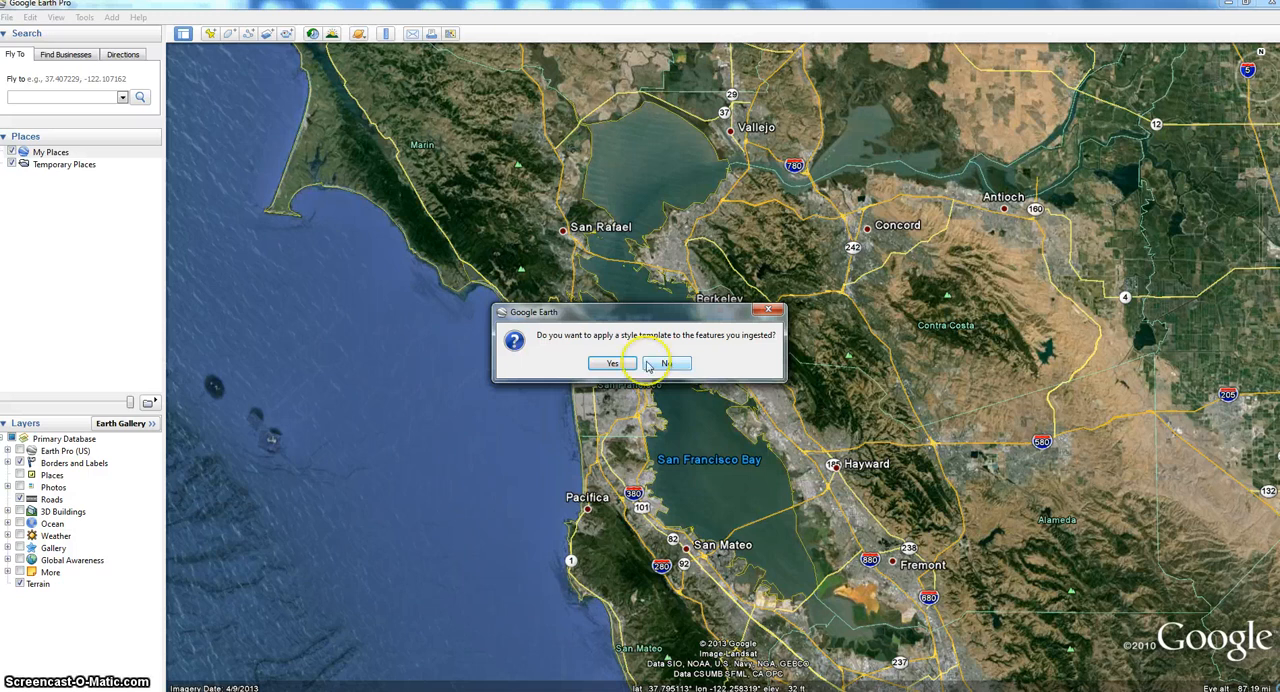
left_click(610, 366)
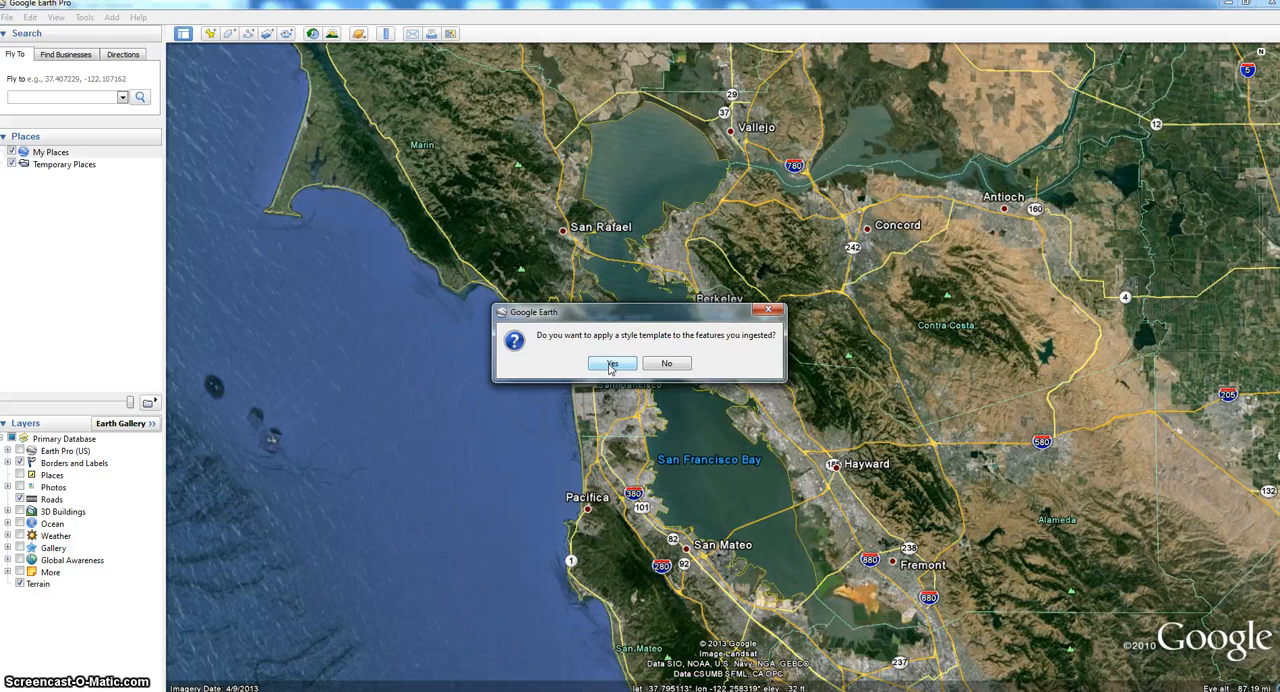
left_click(667, 365)
left_click(675, 365)
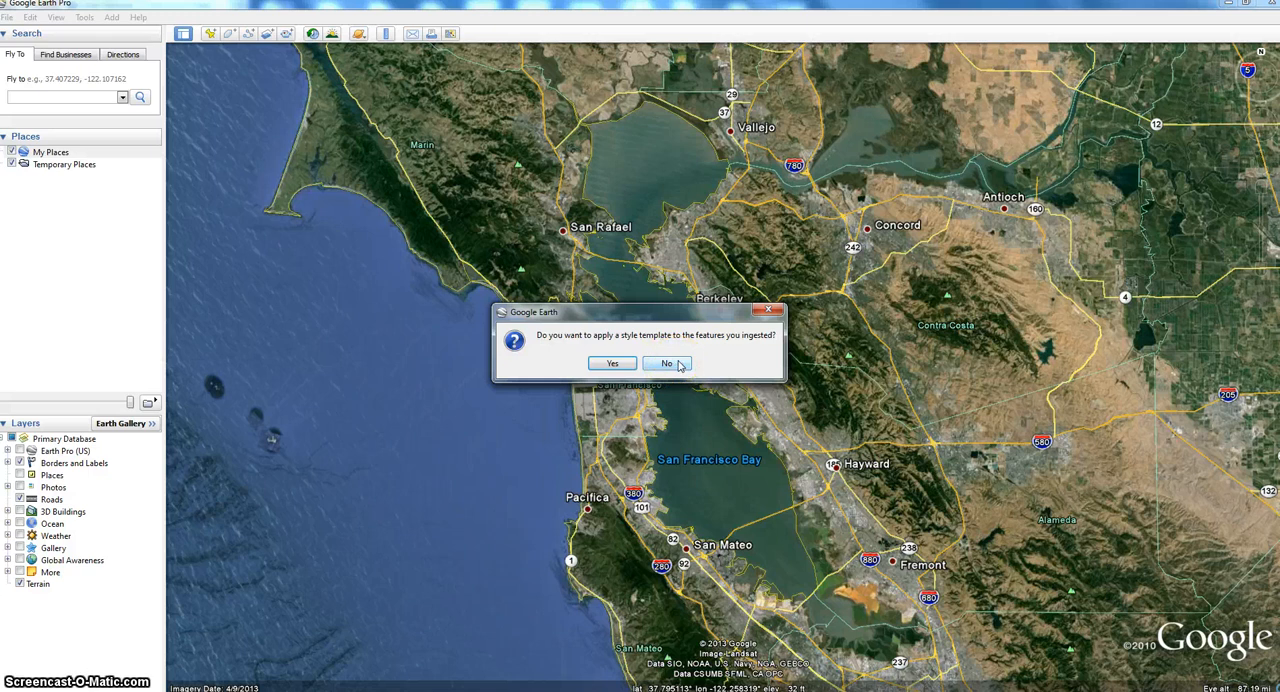
left_click(677, 364)
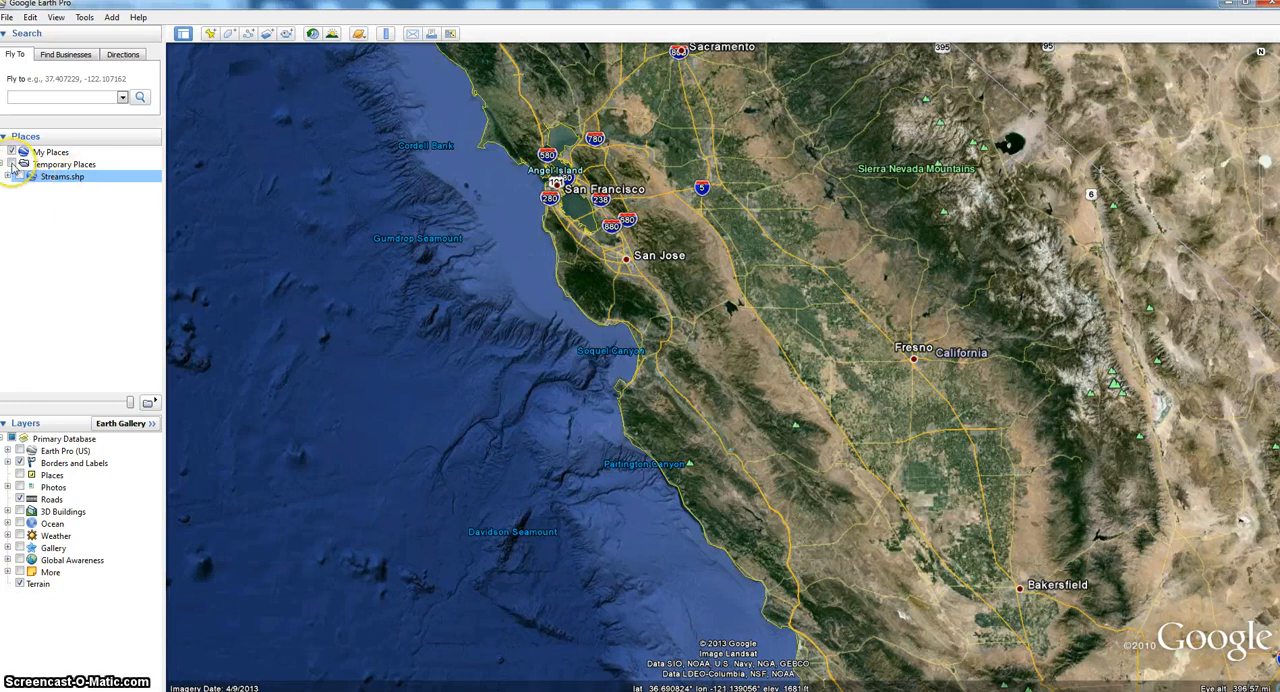
left_click(13, 165)
left_click(12, 165)
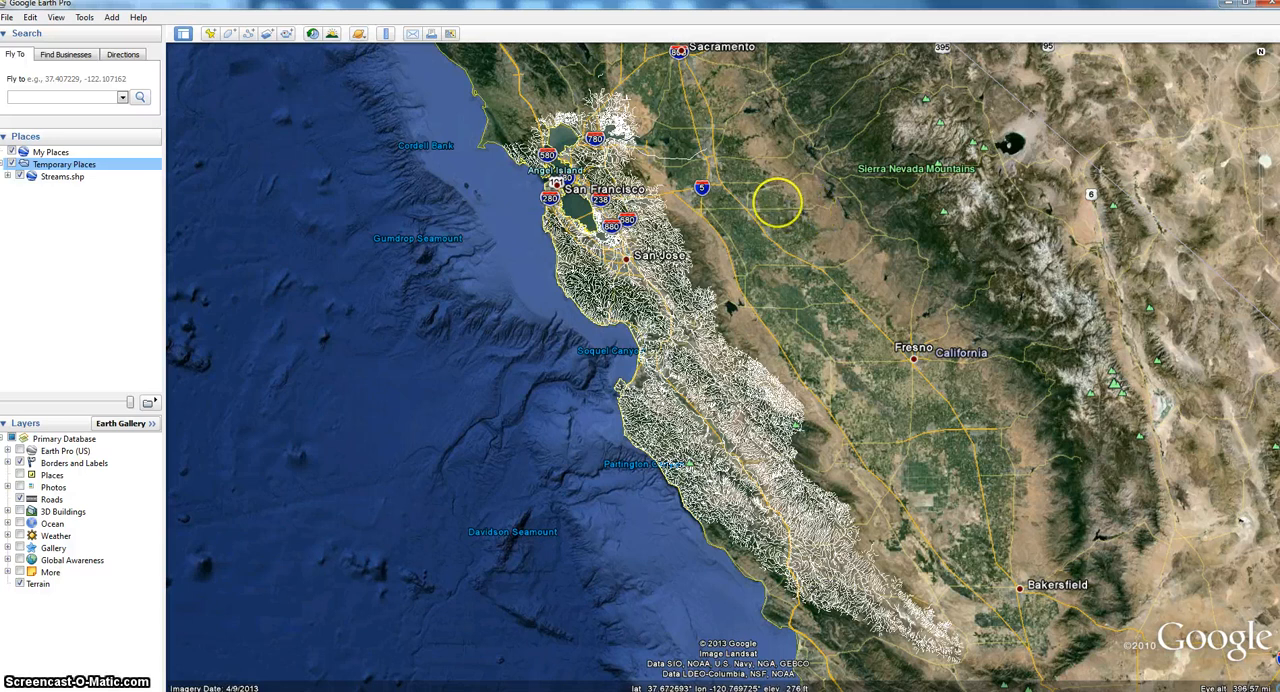
- Examine the attribute table of a stream in the hills west of Los Gatos, and close it
scroll(778, 304, "up", 6)
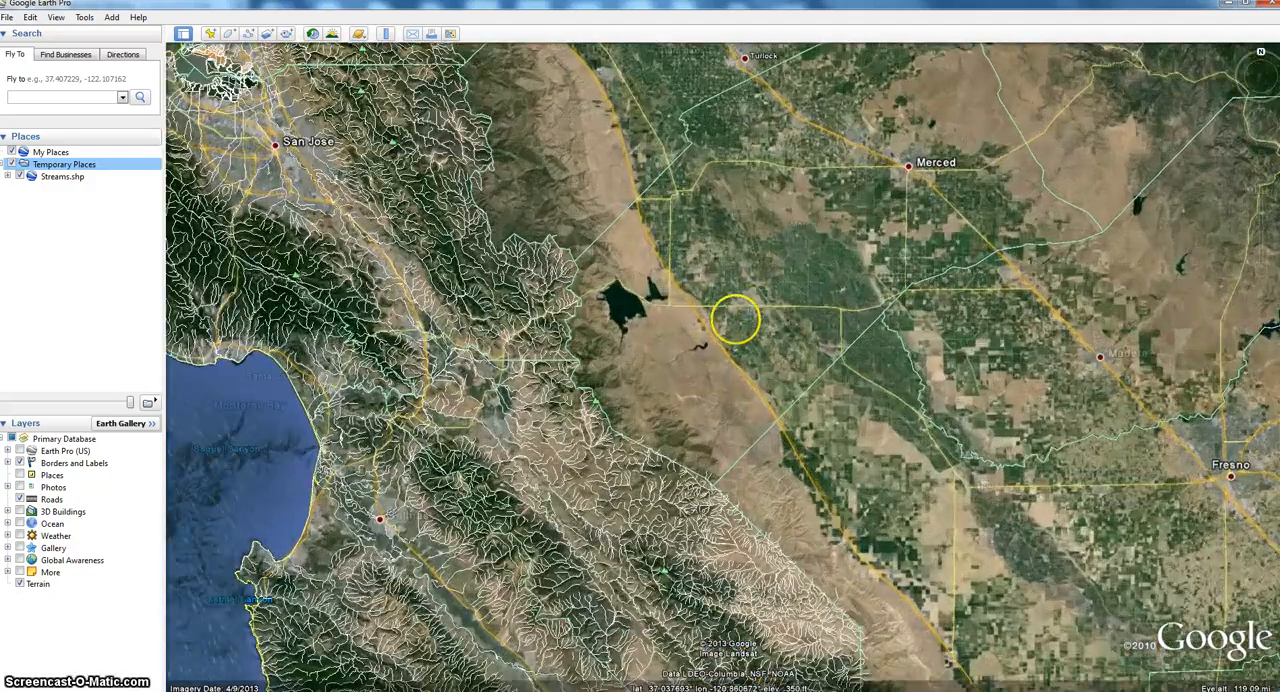
left_click_drag(731, 320, 904, 157)
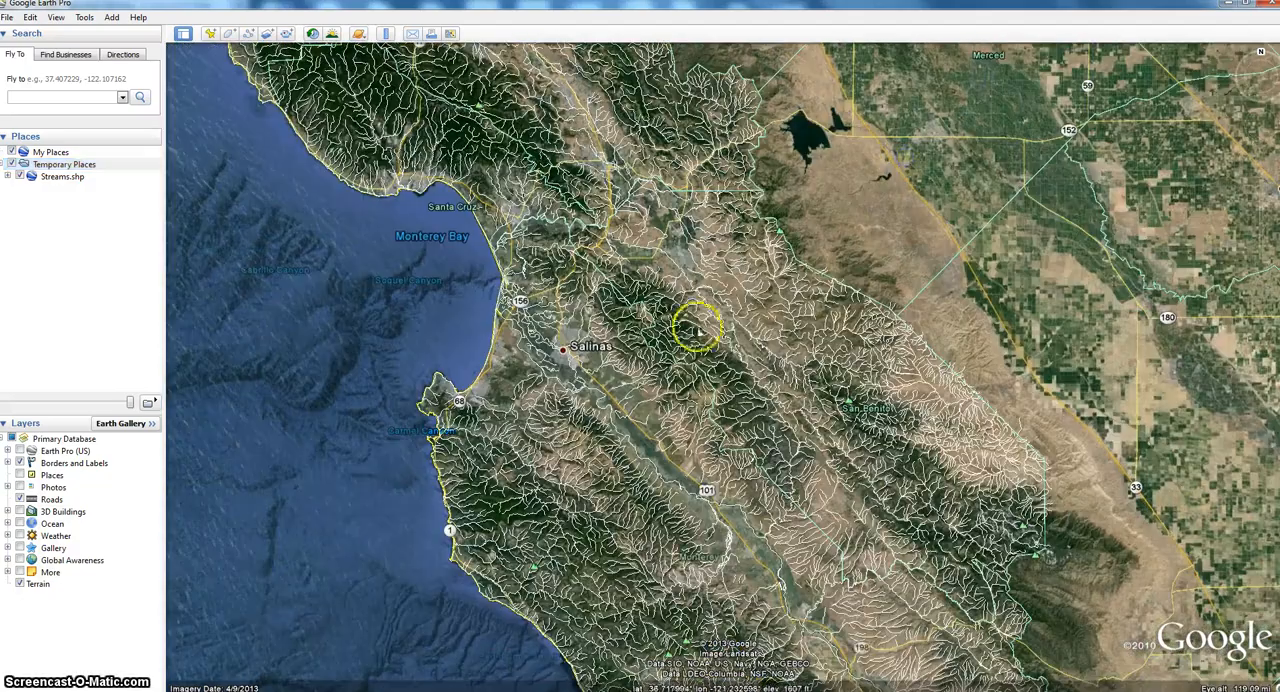
left_click_drag(686, 323, 822, 254)
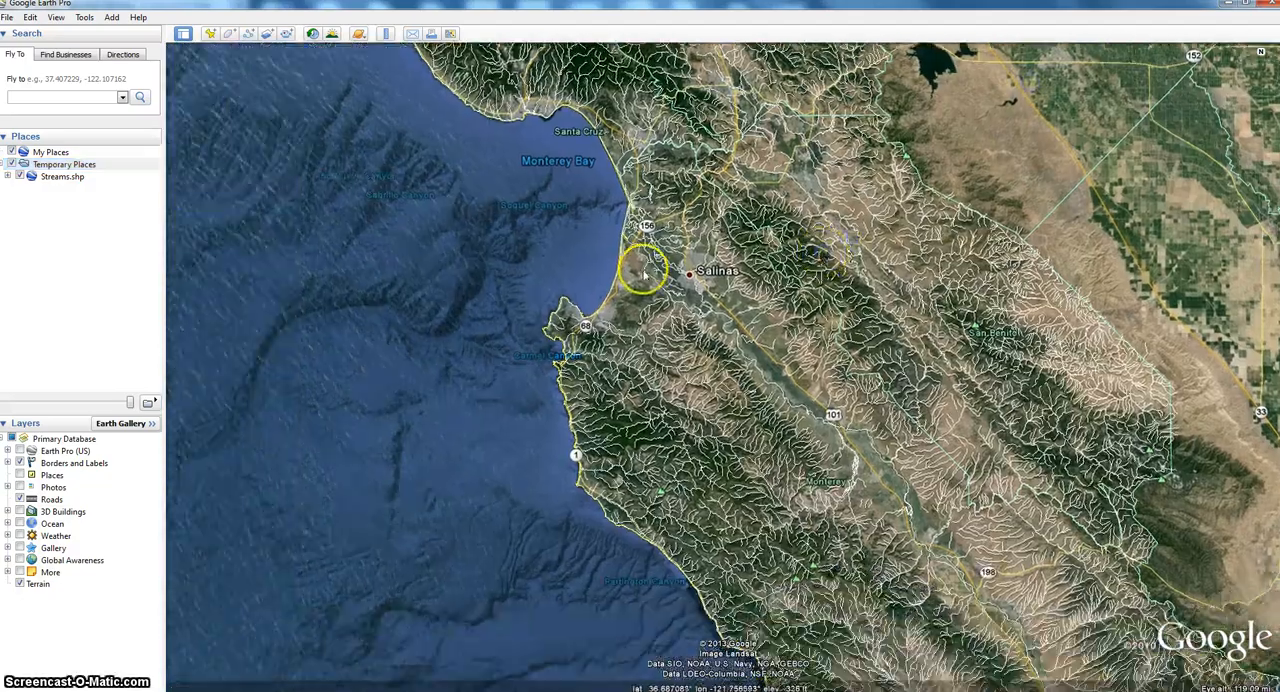
left_click_drag(684, 238, 678, 438)
left_click_drag(610, 171, 680, 354)
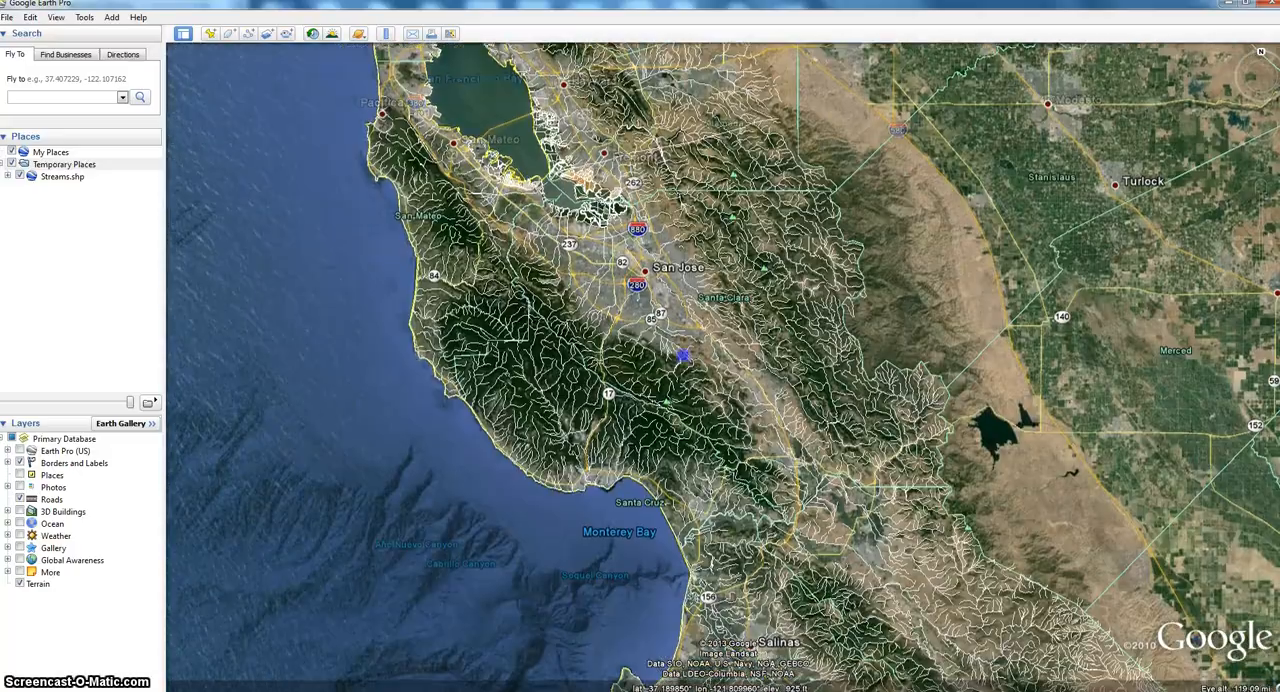
left_click_drag(534, 238, 668, 230)
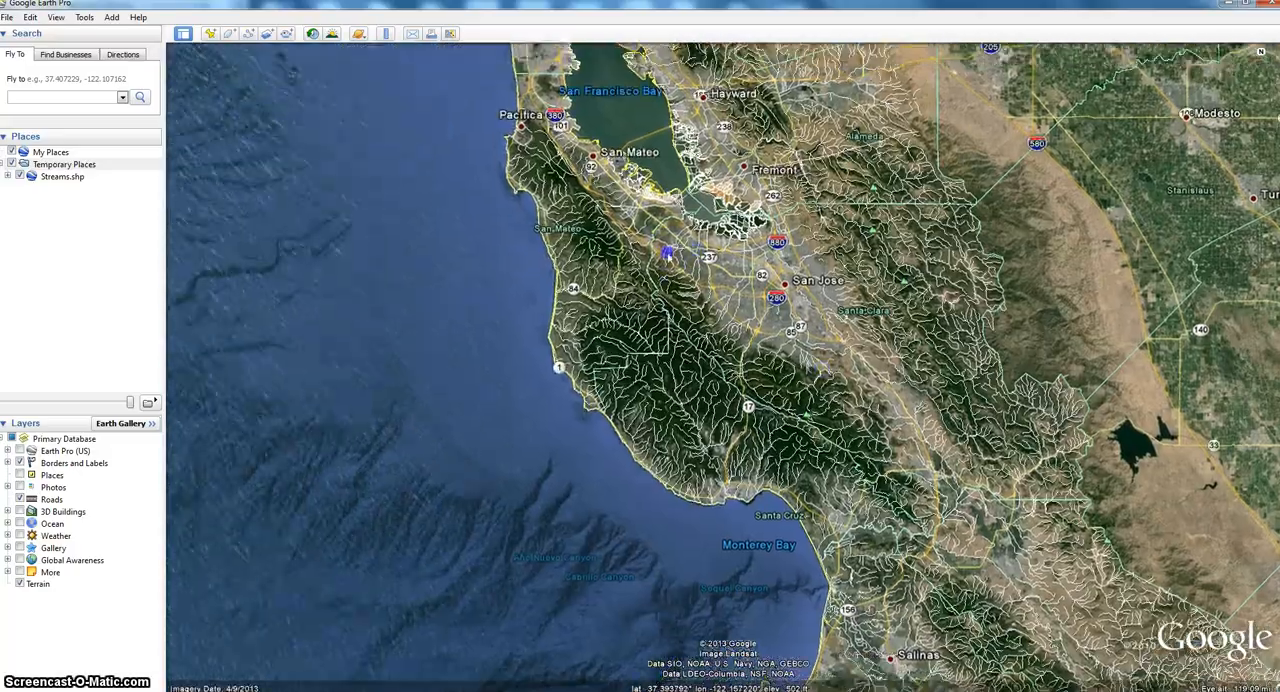
double_click(664, 310)
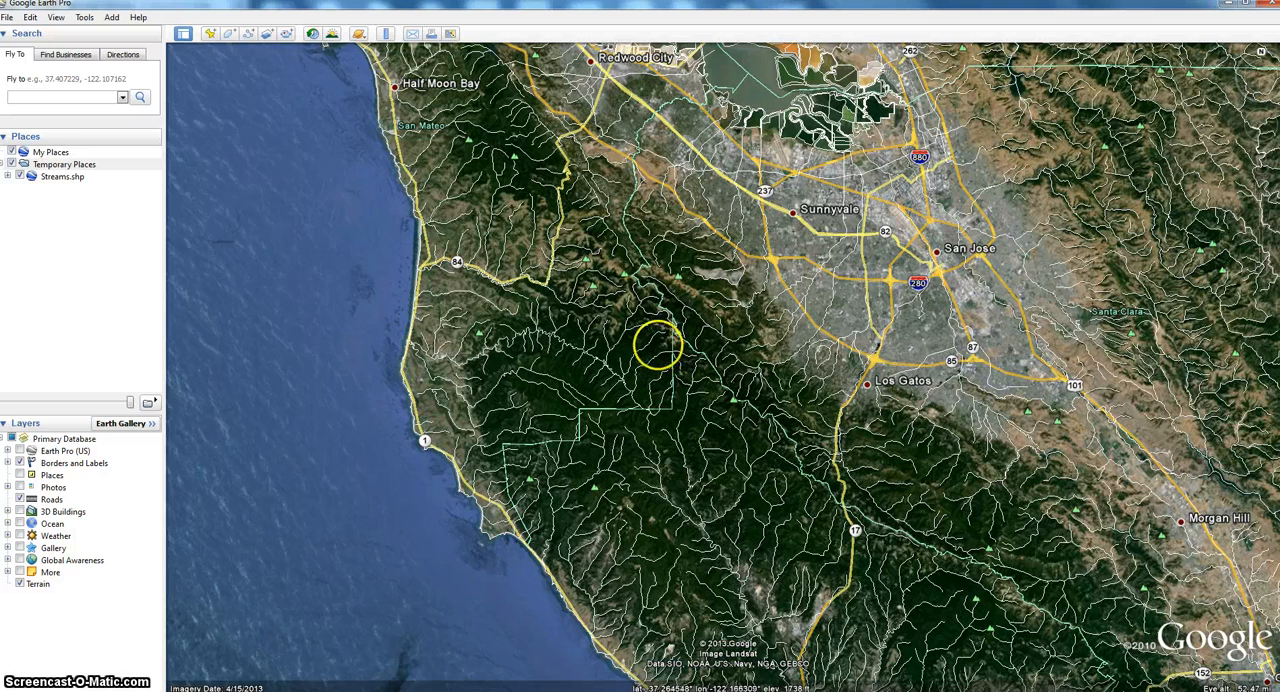
left_click(655, 341)
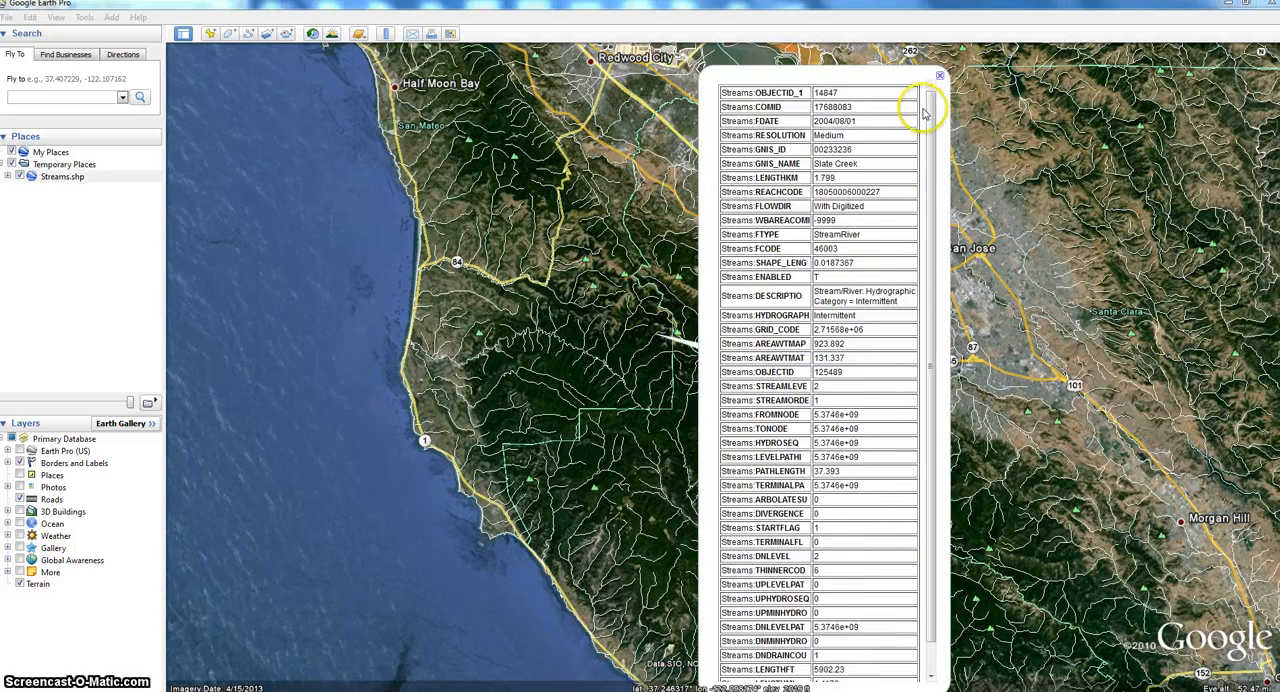
left_click_drag(924, 110, 930, 178)
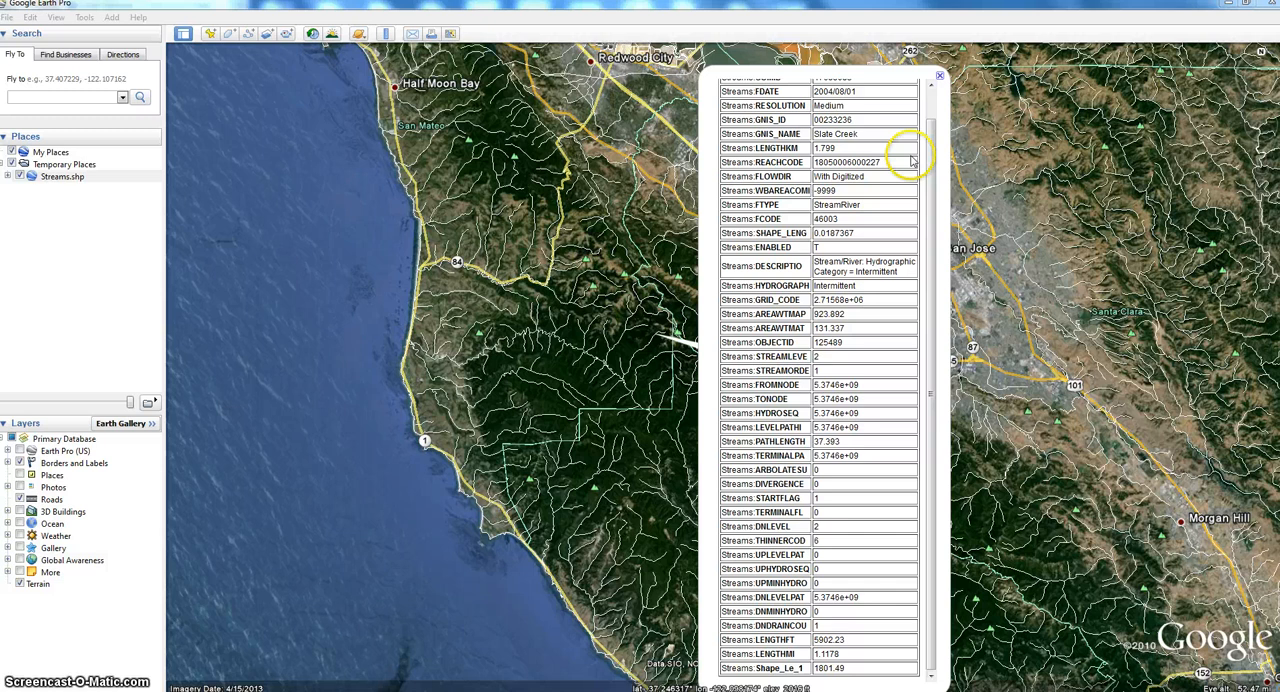
left_click(940, 78)
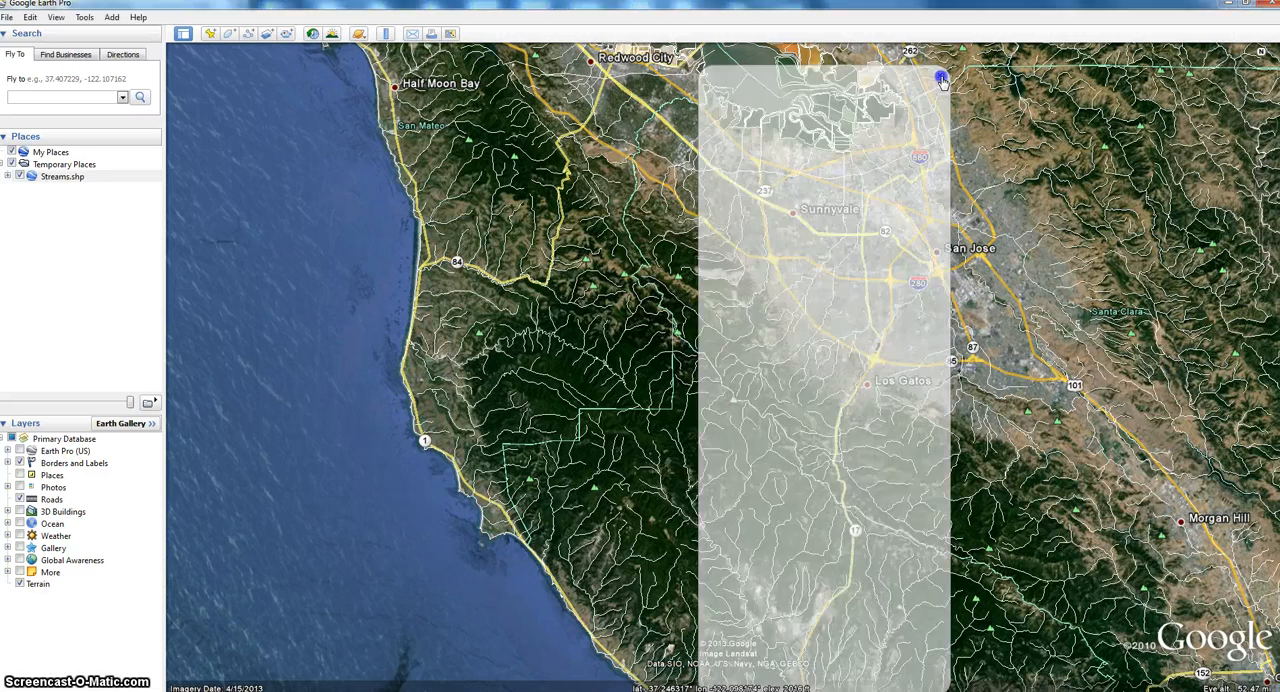
- View the historical imagery for 9/2006, return to 4/2013, and leave the historical imagery mode
left_click(316, 38)
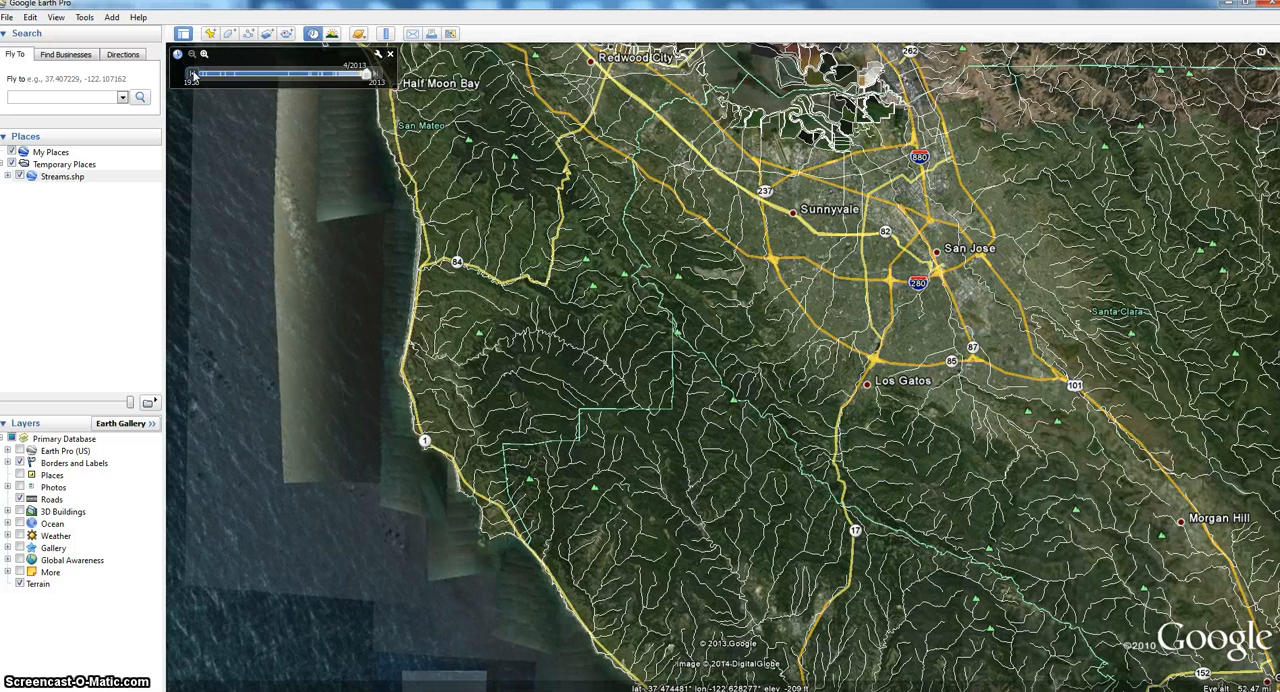
left_click_drag(368, 72, 352, 77)
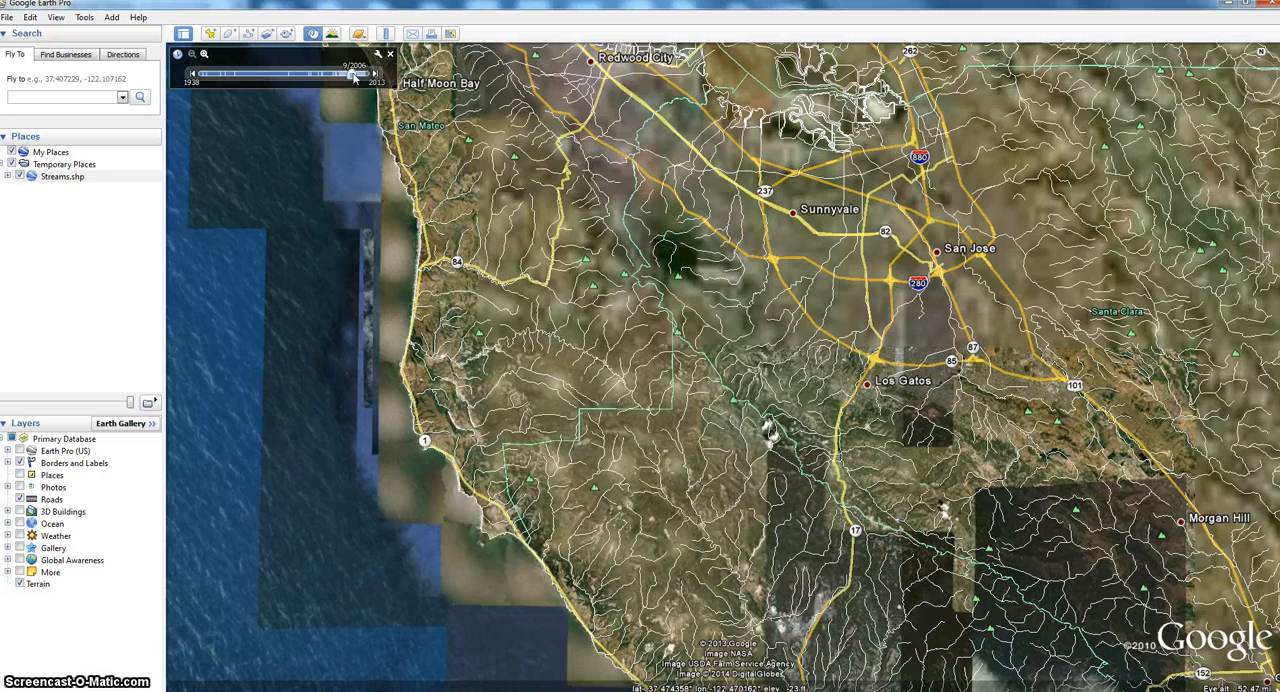
left_click_drag(355, 78, 369, 78)
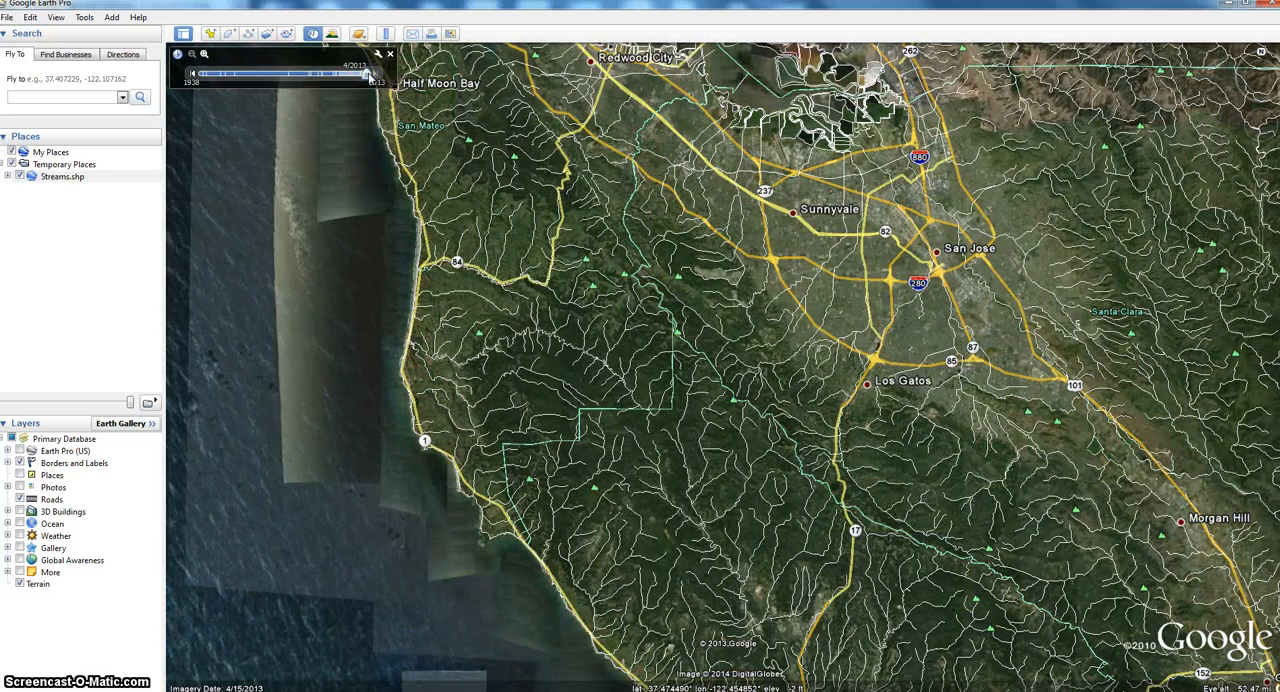
left_click(387, 57)
left_click(389, 55)
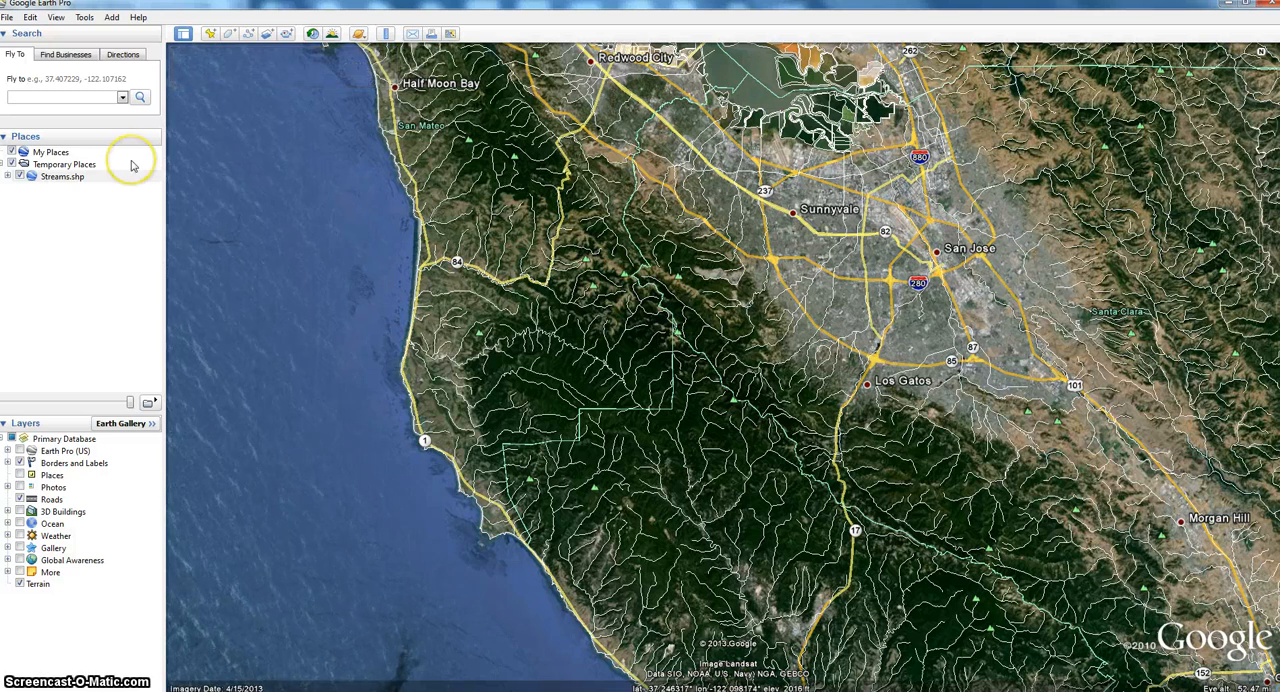
- Delete the Streams.shp layer from Temporary Places
right_click(81, 177)
left_click(108, 228)
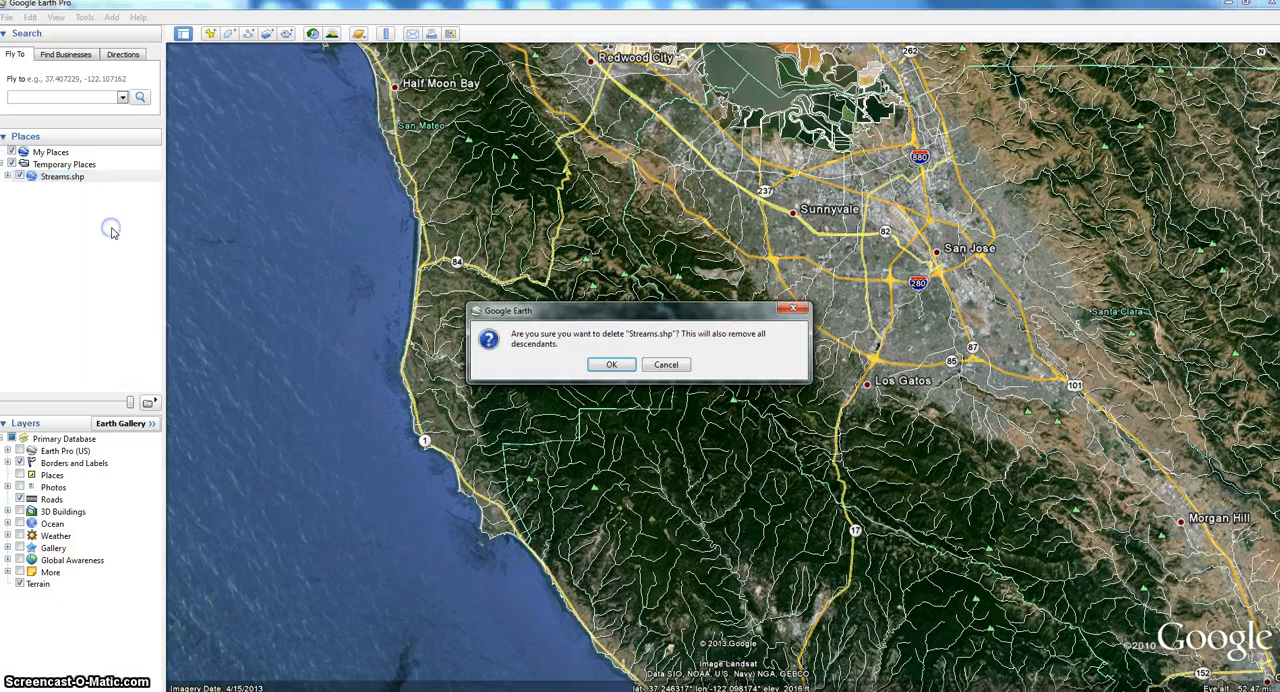
left_click(612, 365)
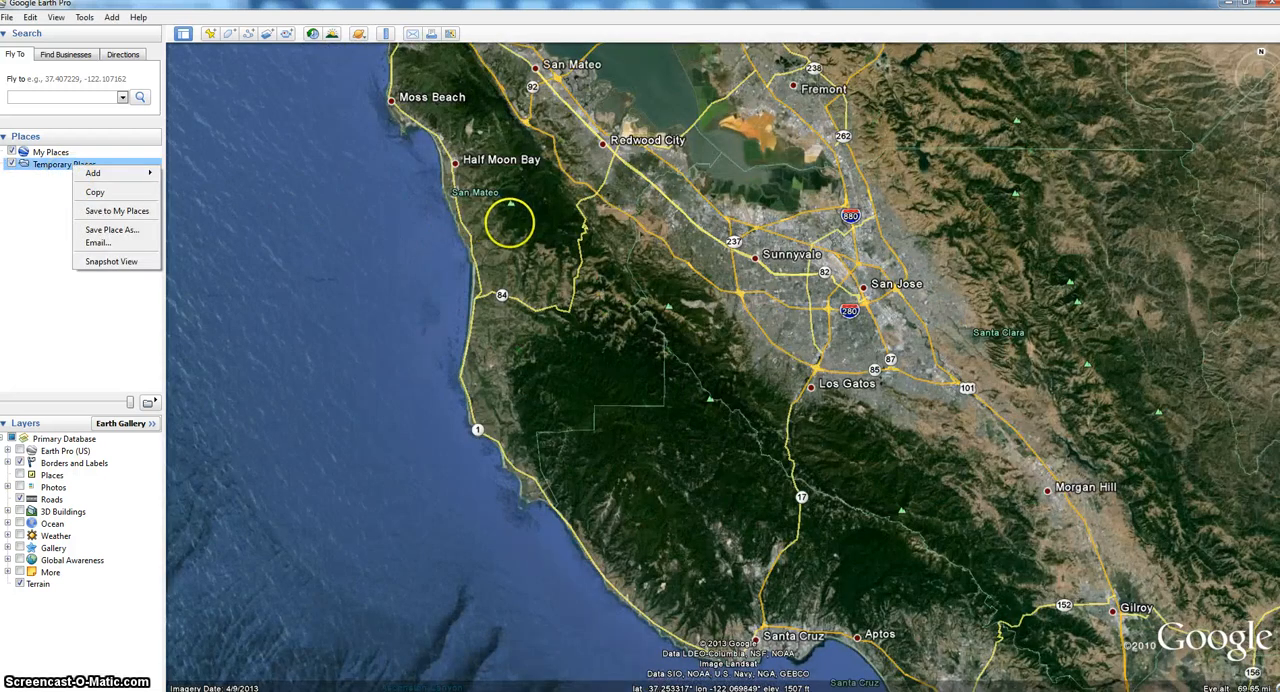
left_click_drag(509, 220, 567, 373)
scroll(567, 373, "down", 5)
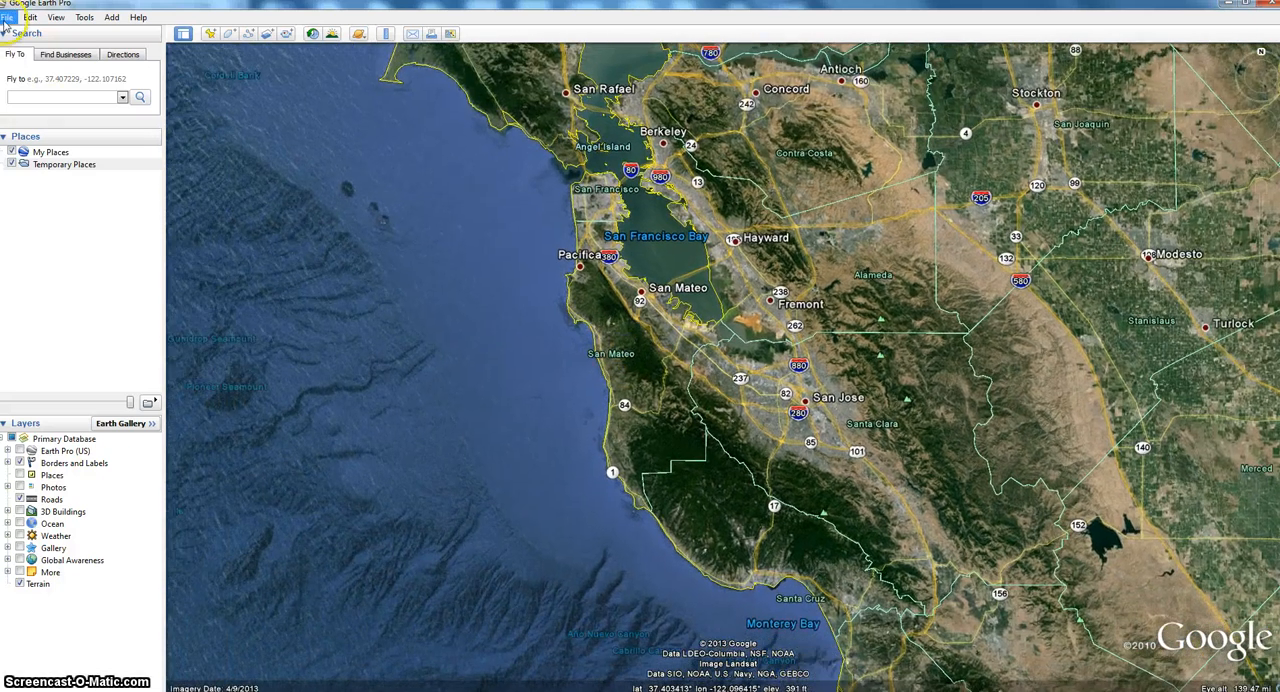
- Import the entire data set of the CNDDB_FED.shp shapefile
left_click(7, 18)
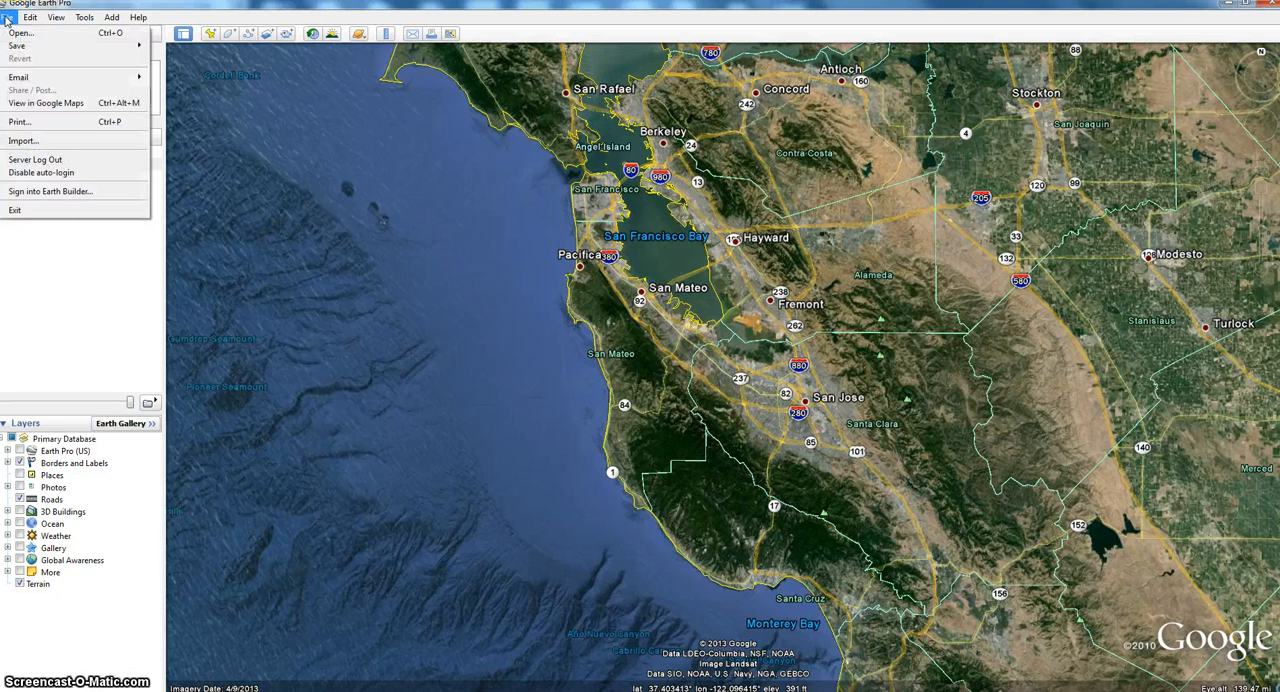
left_click(24, 141)
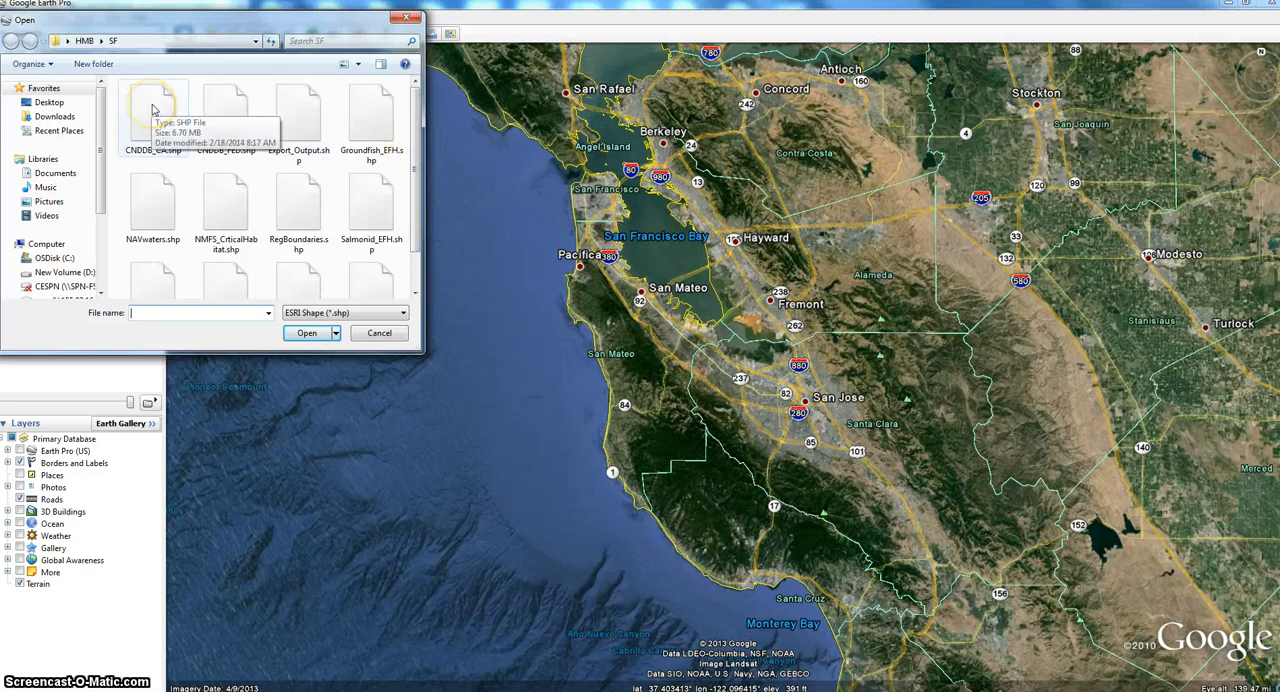
double_click(225, 109)
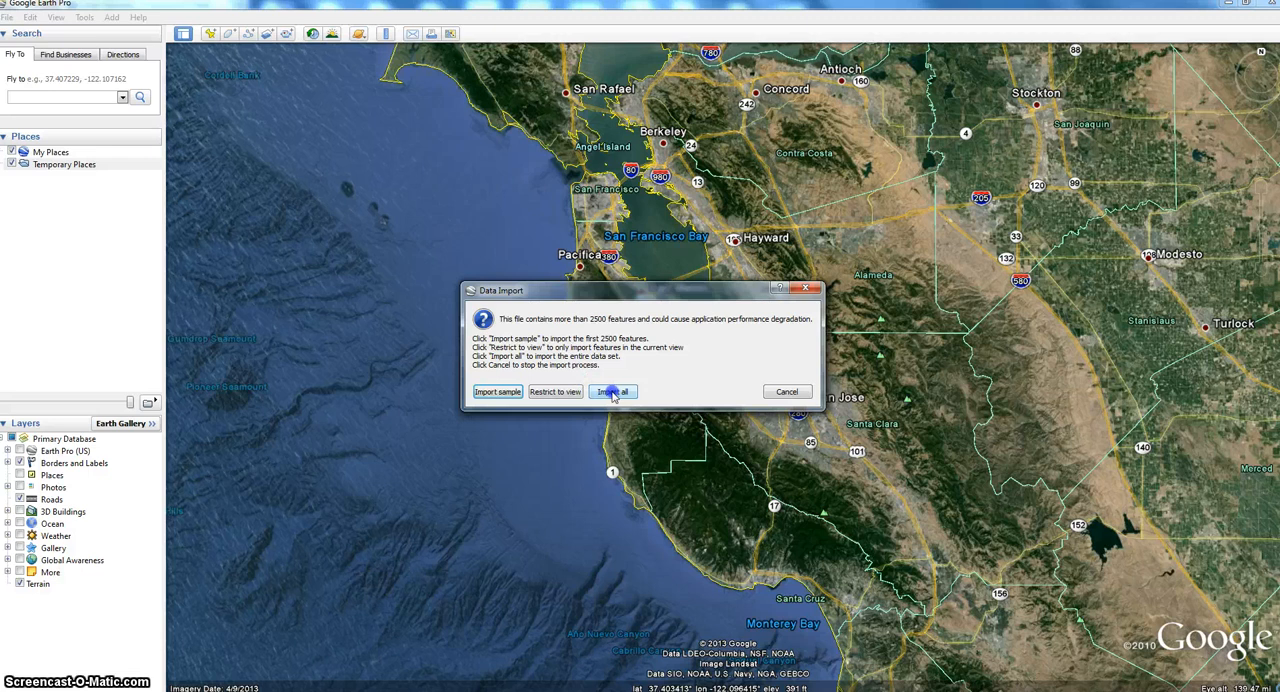
left_click(614, 392)
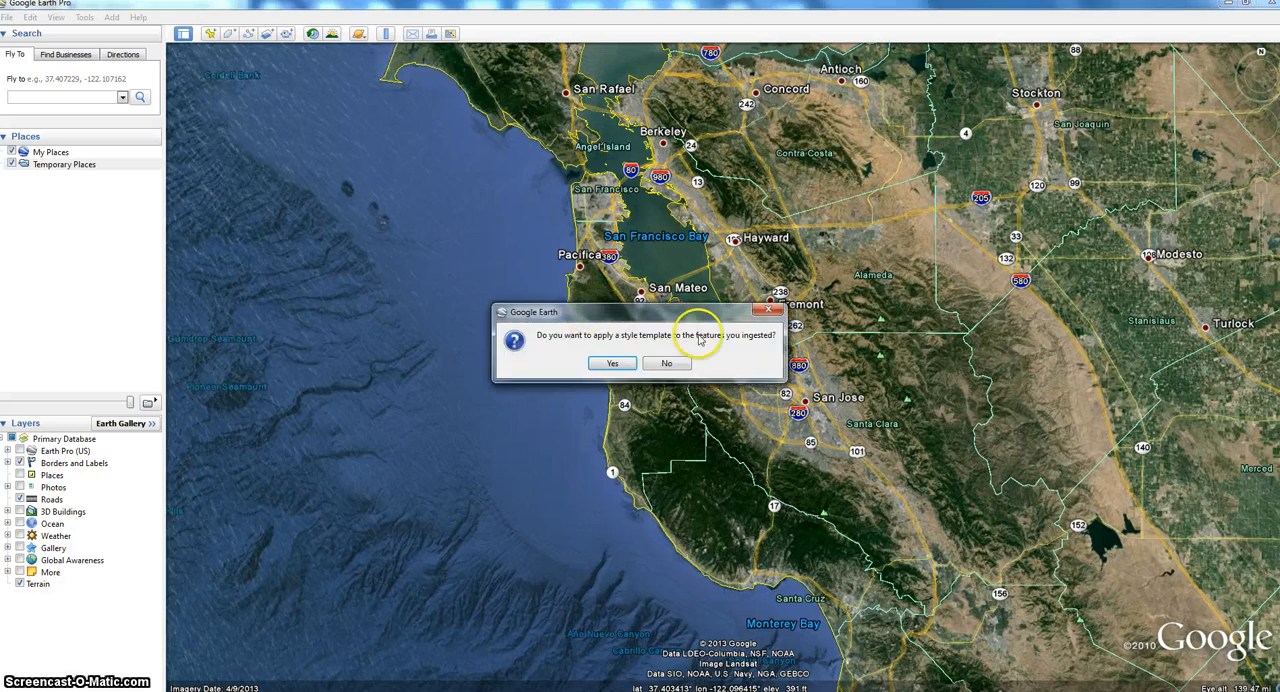
- Create a new style template for the imported features and set its name field to SNAME
left_click(612, 364)
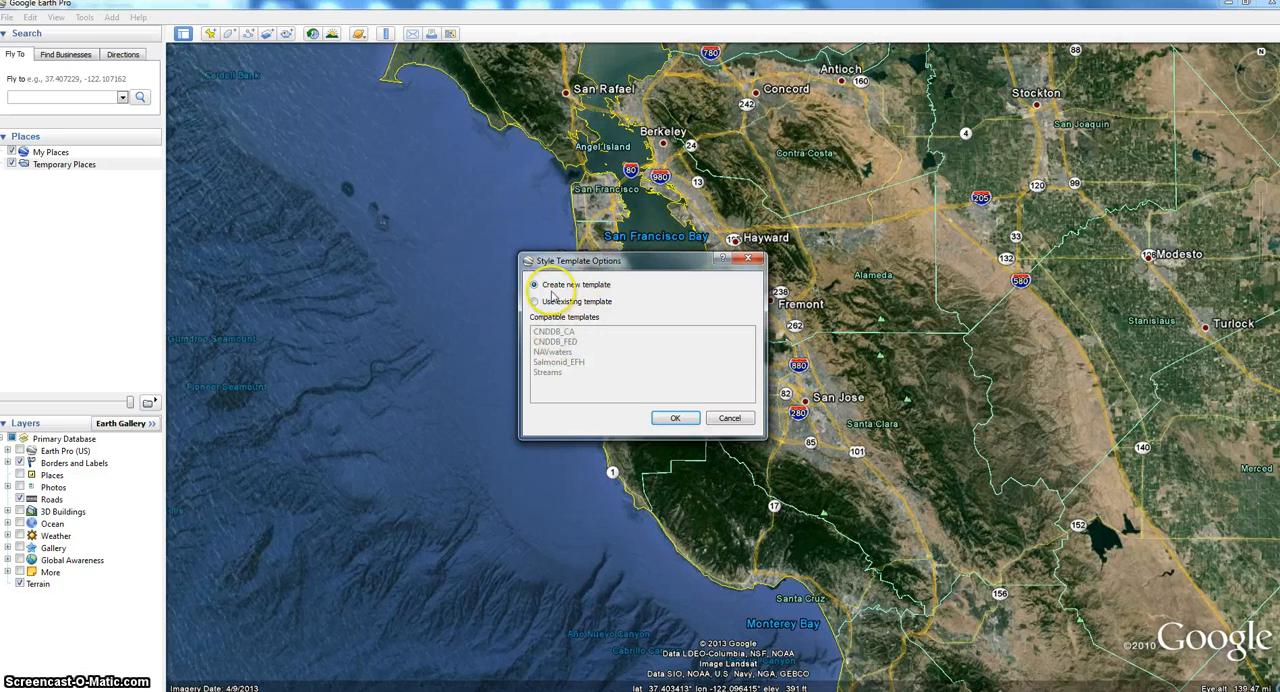
left_click(677, 419)
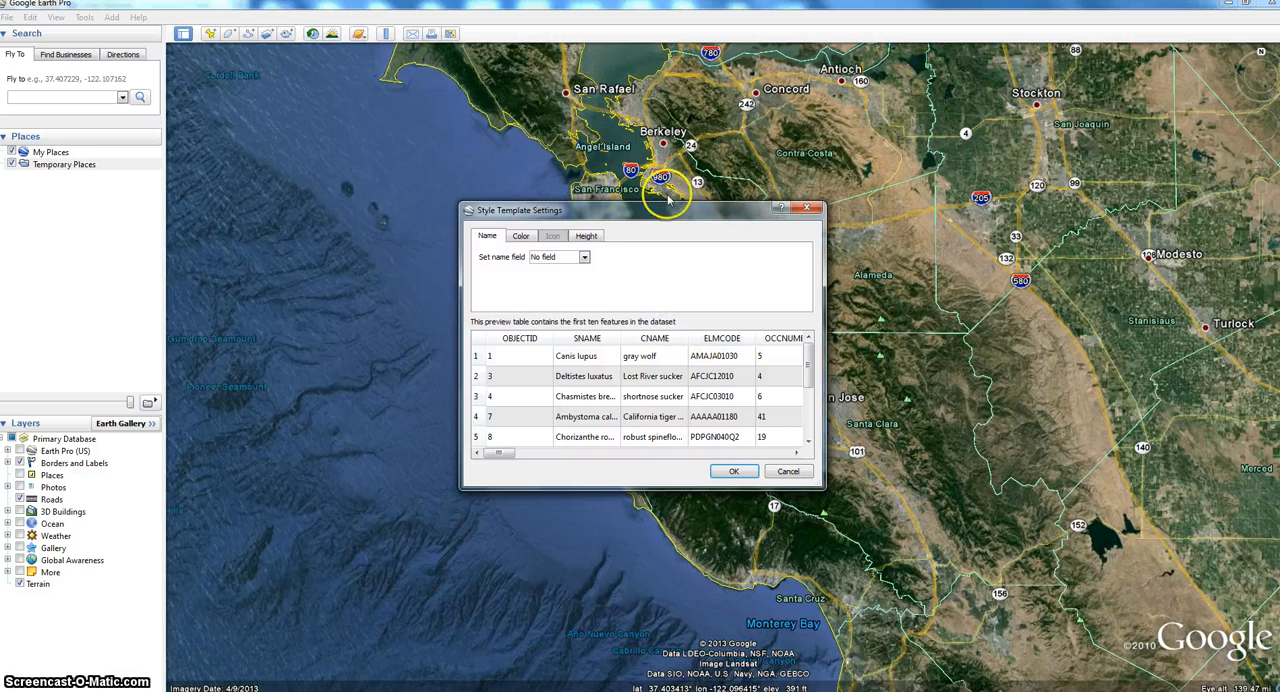
left_click(585, 258)
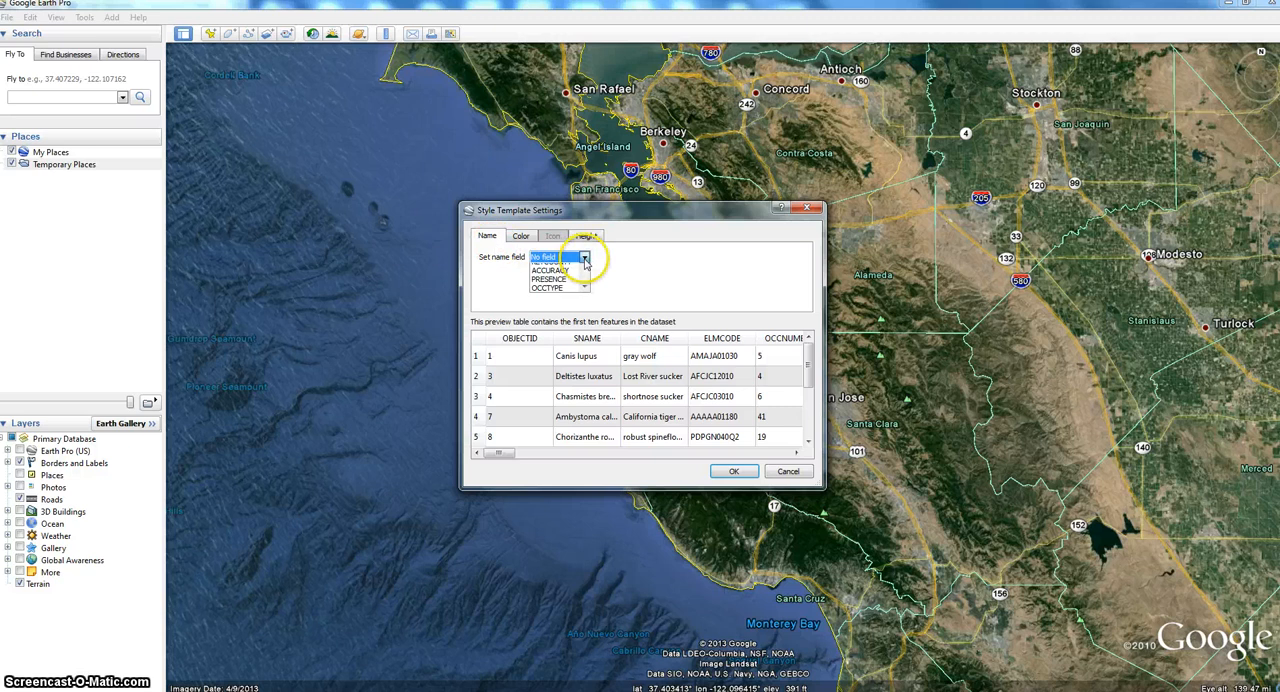
left_click(706, 263)
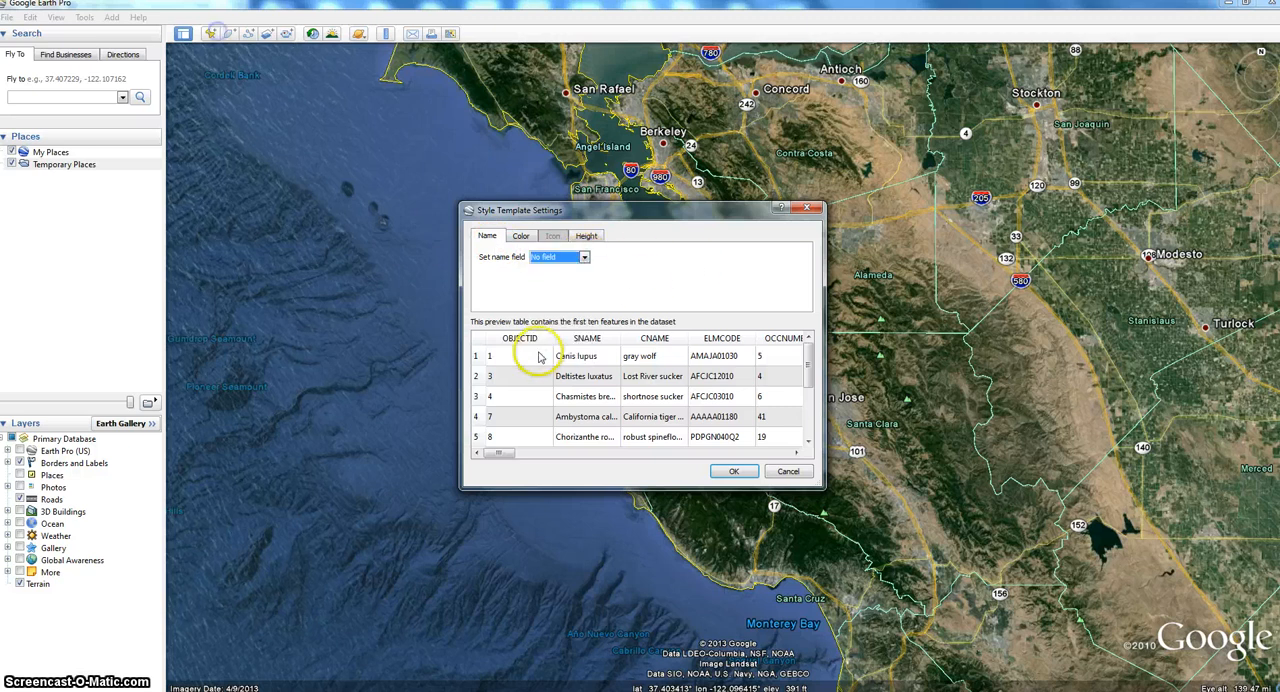
left_click(585, 258)
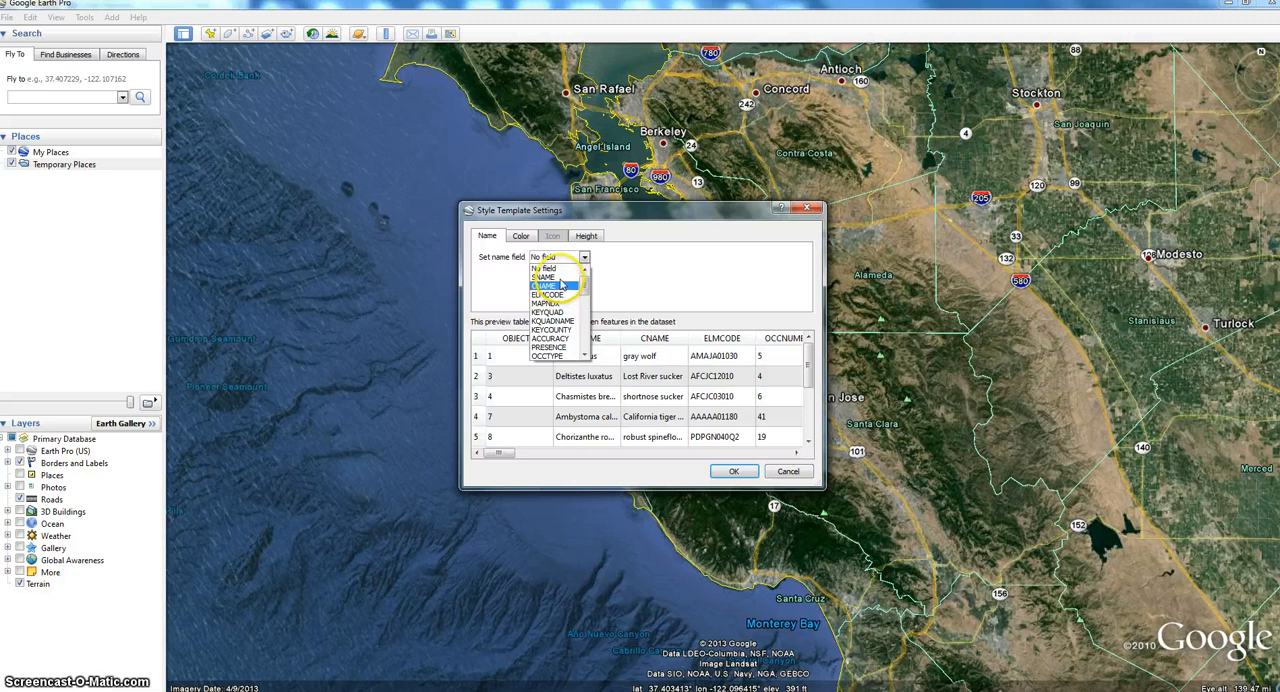
left_click(560, 280)
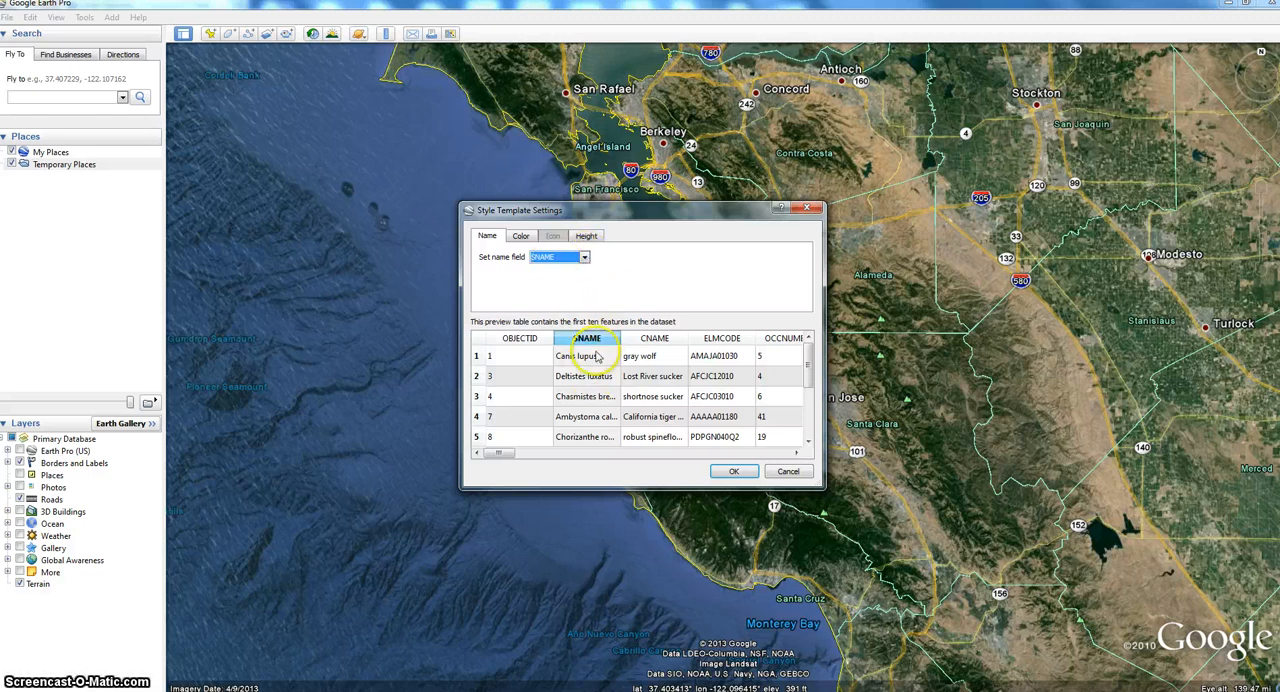
- Set the style template to use random colors and review its height options
left_click(522, 236)
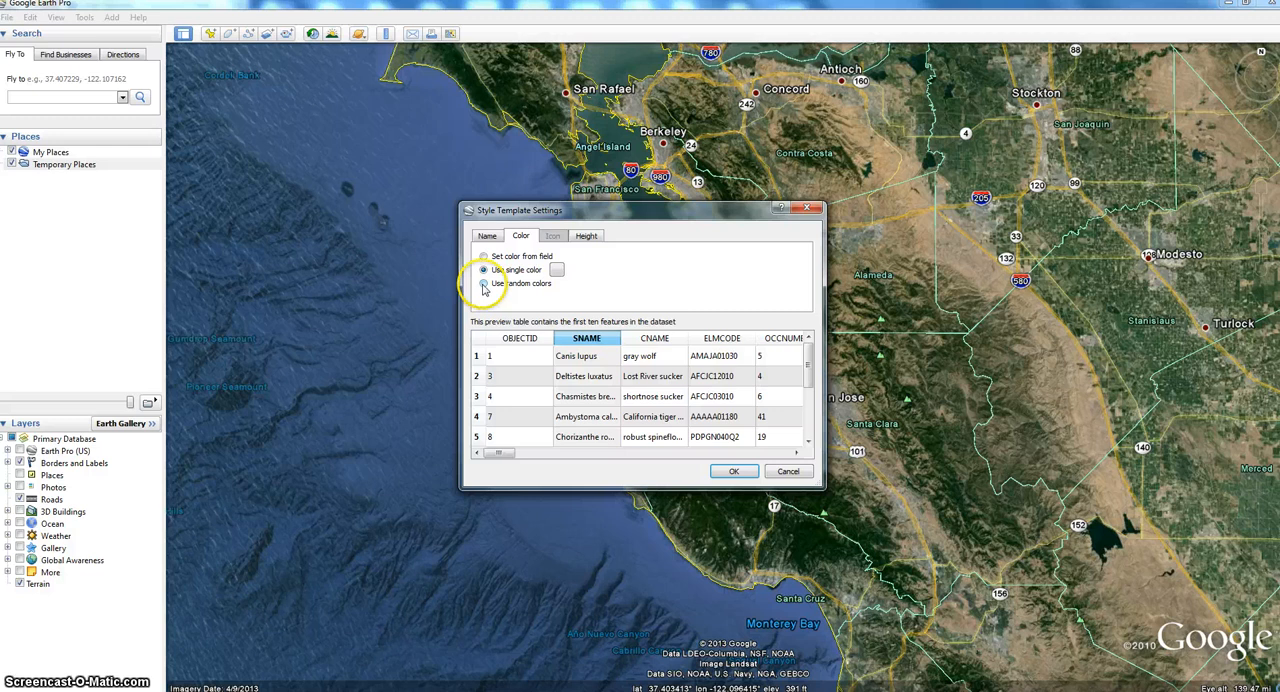
left_click(483, 285)
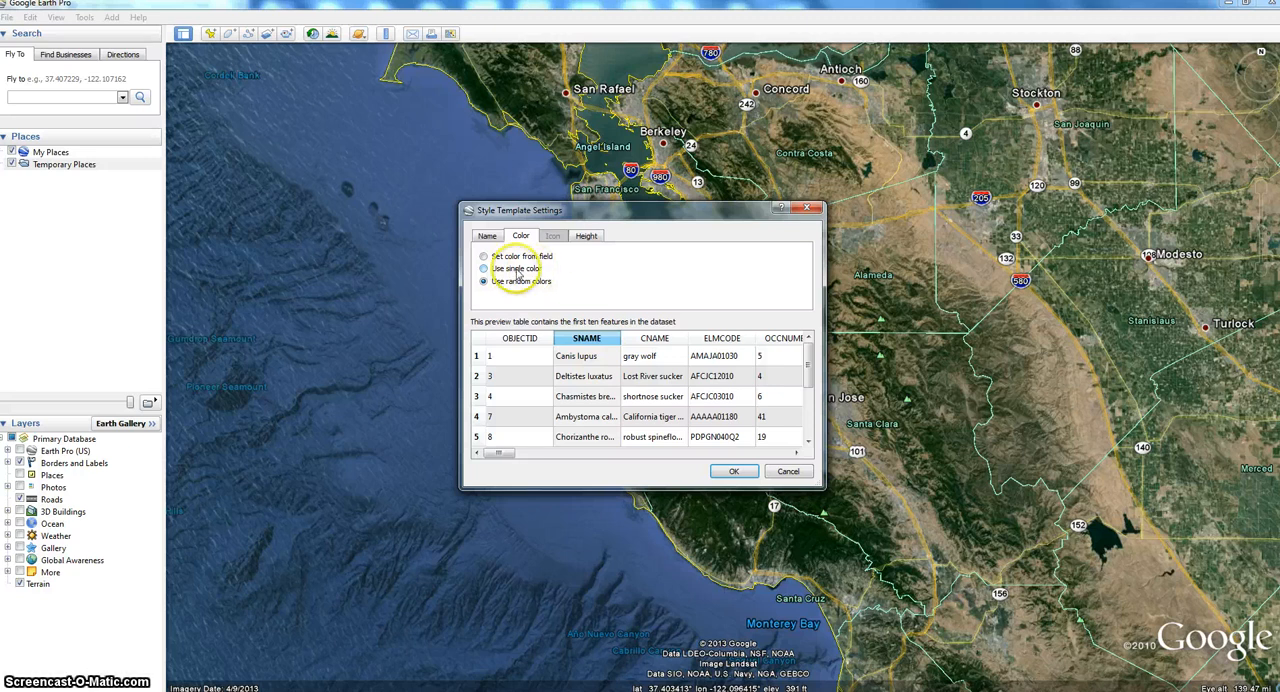
left_click(590, 236)
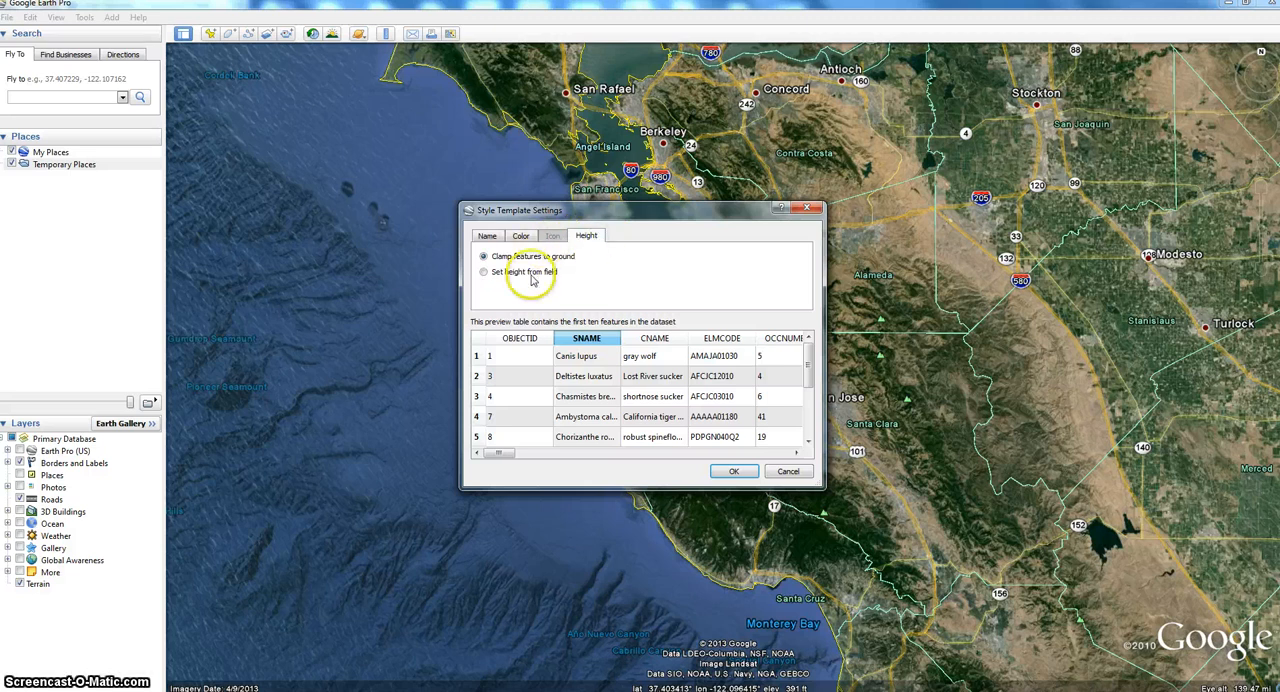
left_click(522, 236)
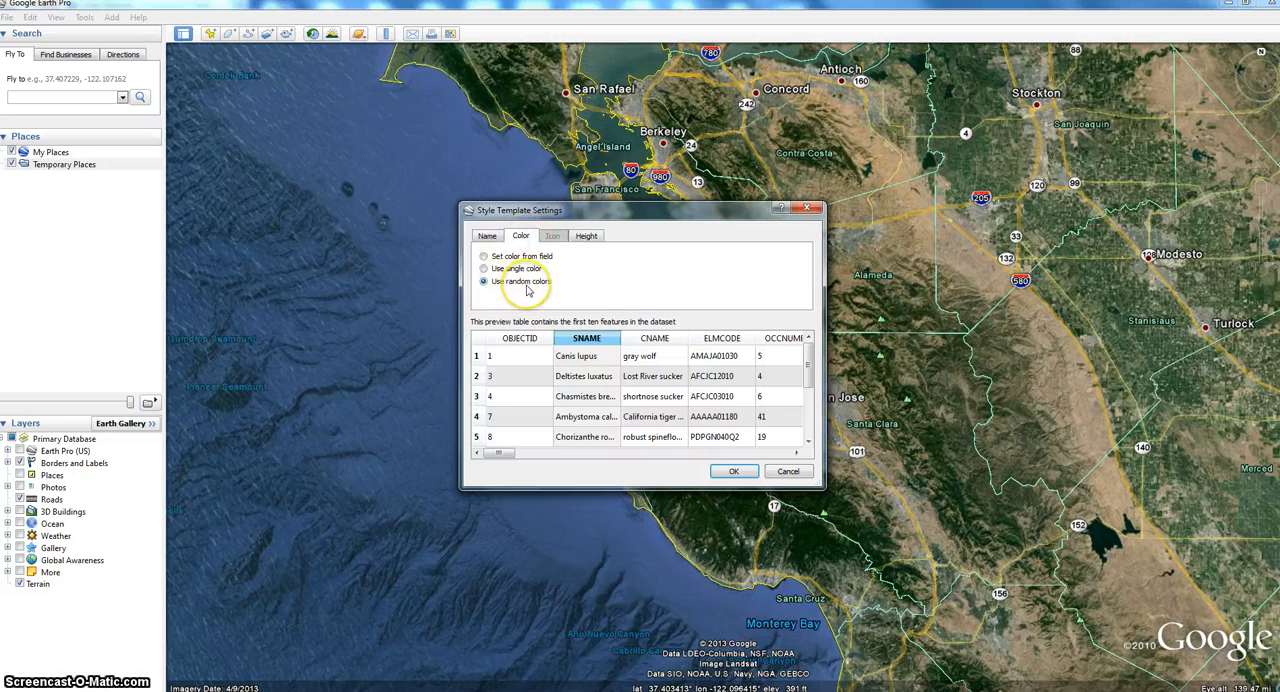
- Save the style template as CNDDB_FED.kst, replacing the existing file, and turn on the CNDDB_FED.shp layer
left_click(733, 473)
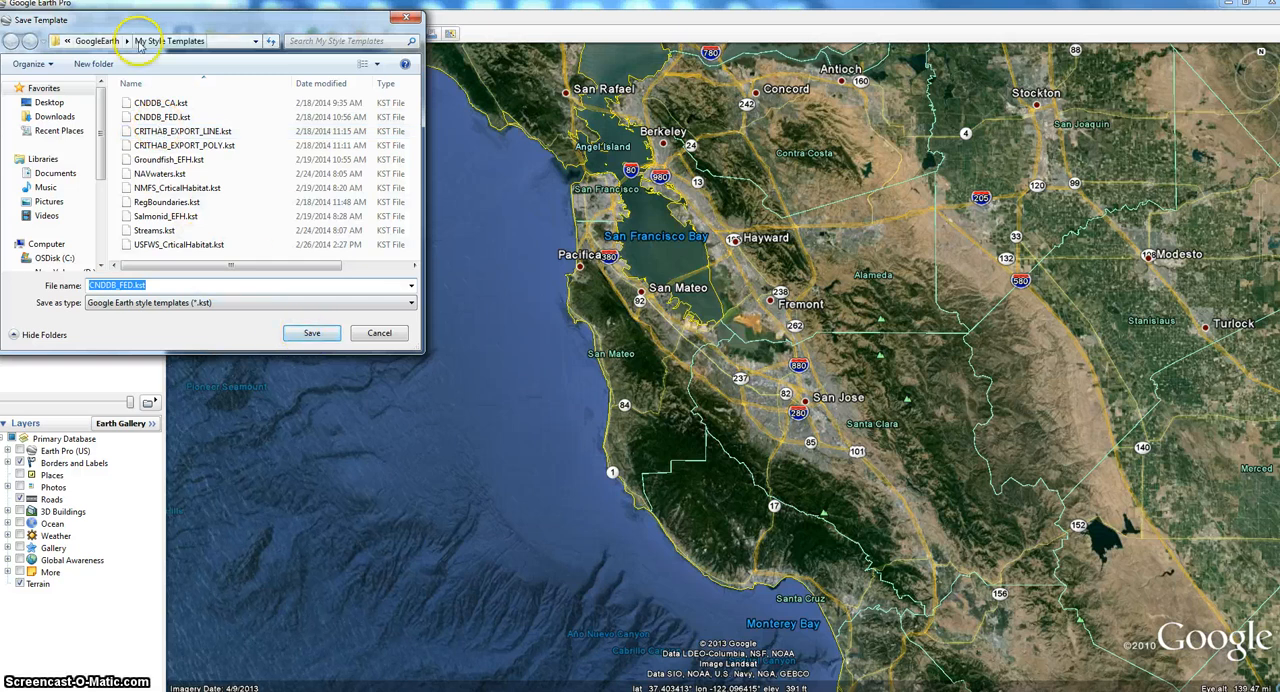
left_click(303, 340)
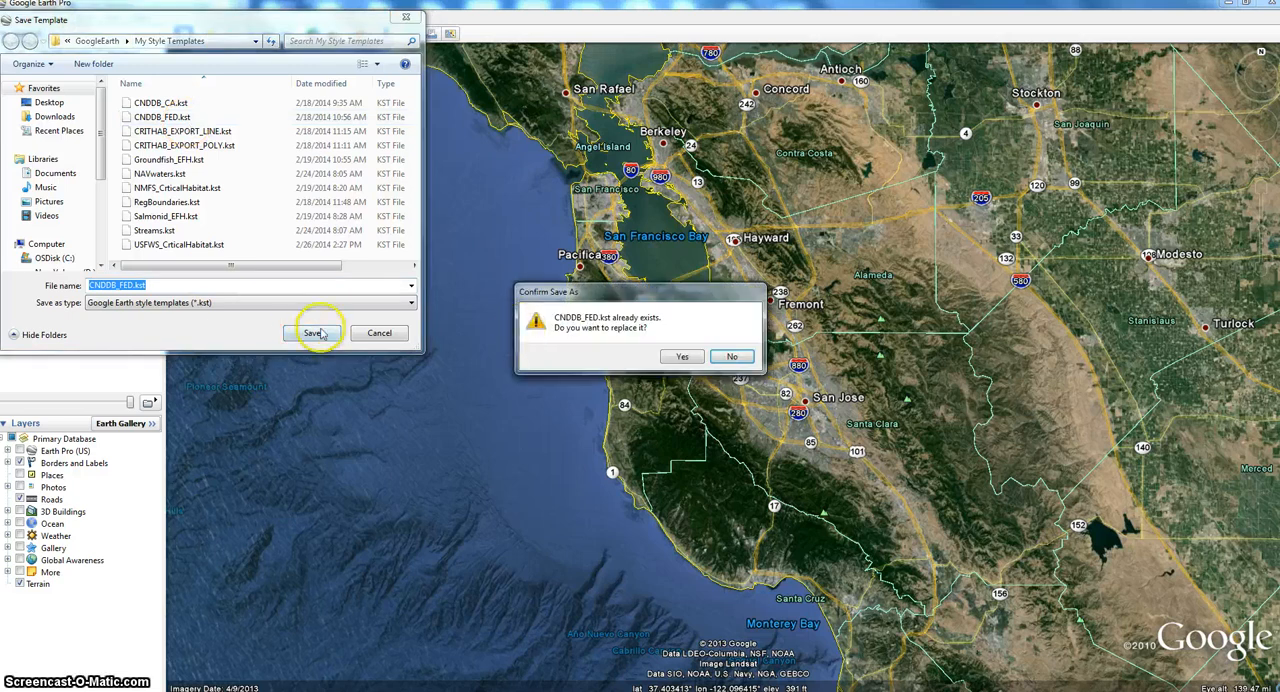
left_click(678, 358)
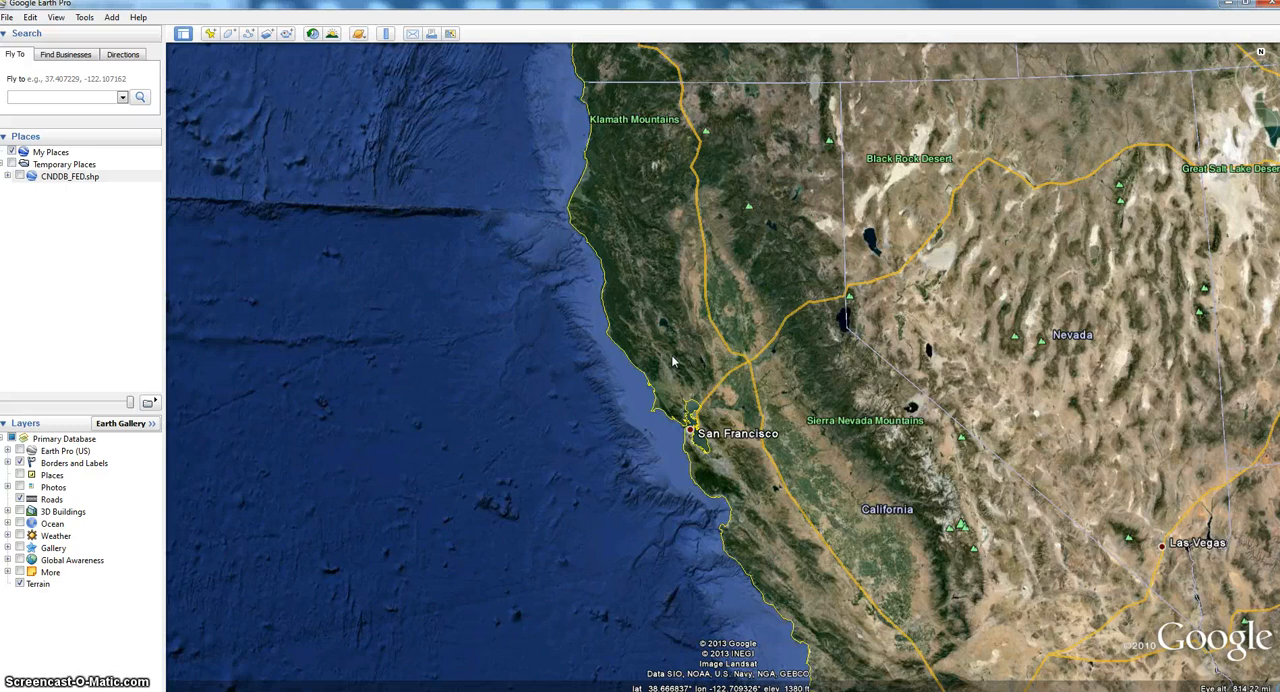
left_click(22, 177)
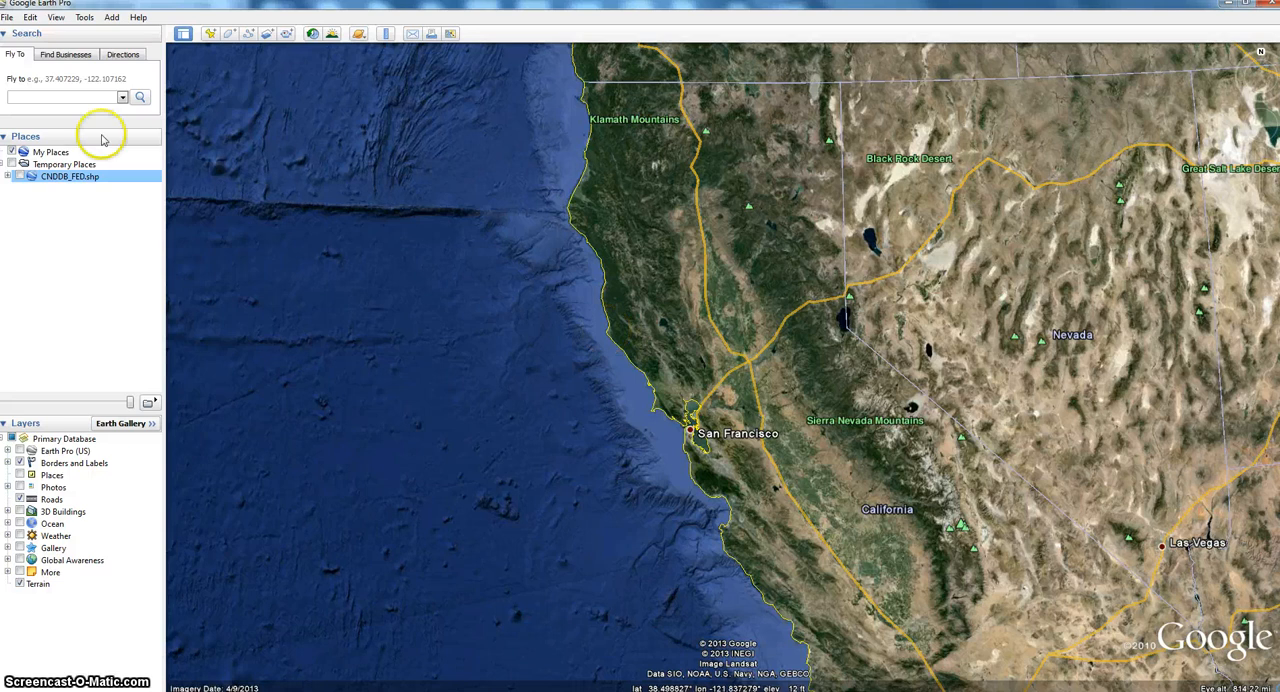
left_click(19, 177)
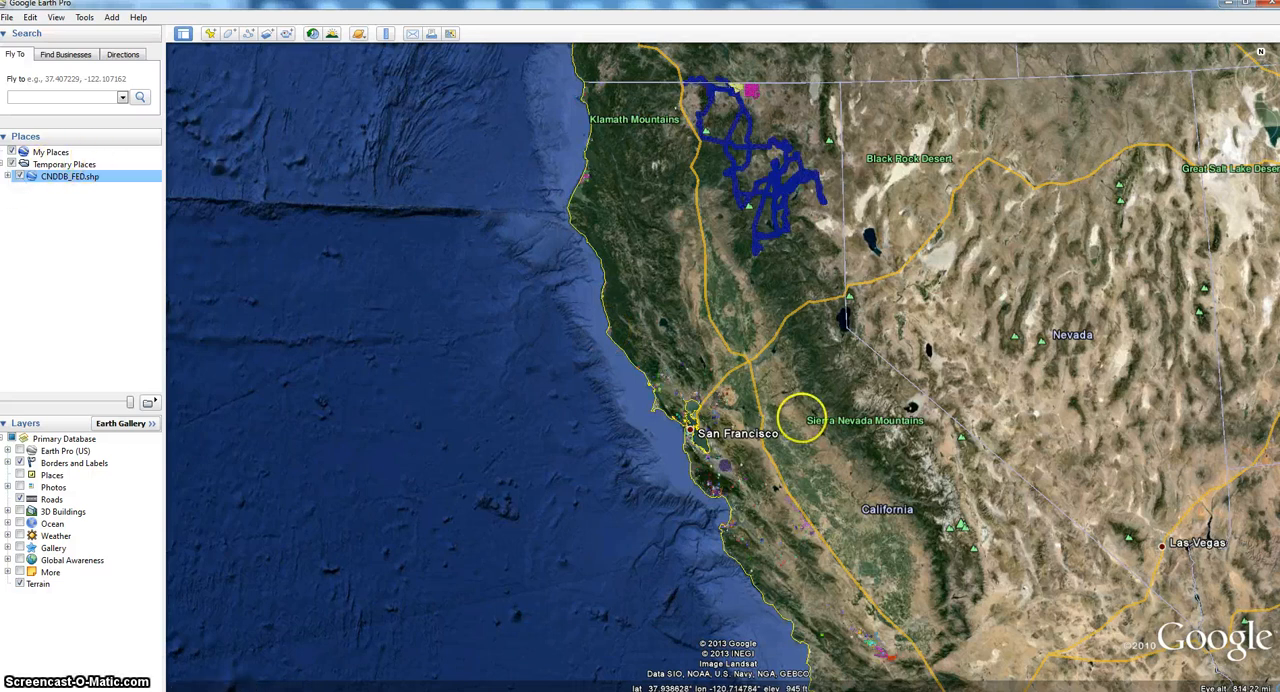
- Examine the attribute table of the large purple circle over San Jose, and close it
left_click_drag(759, 600, 759, 459)
scroll(760, 455, "up", 1)
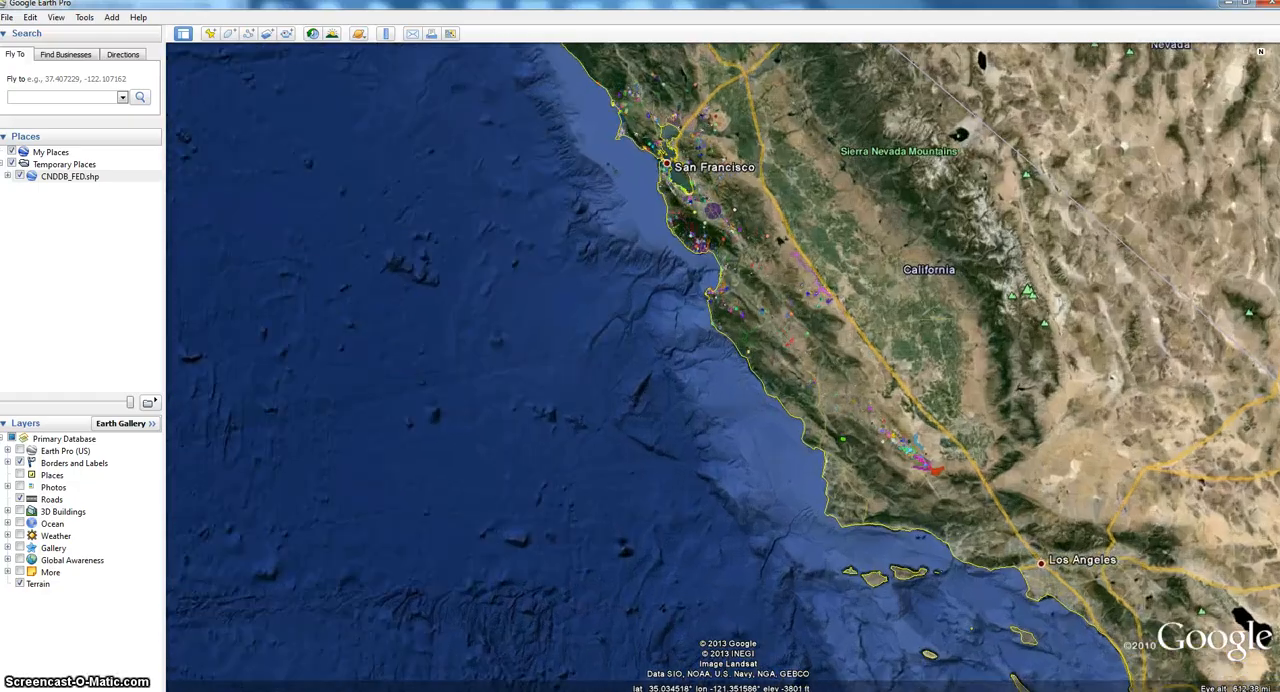
left_click_drag(763, 212, 755, 310)
scroll(755, 311, "up", 5)
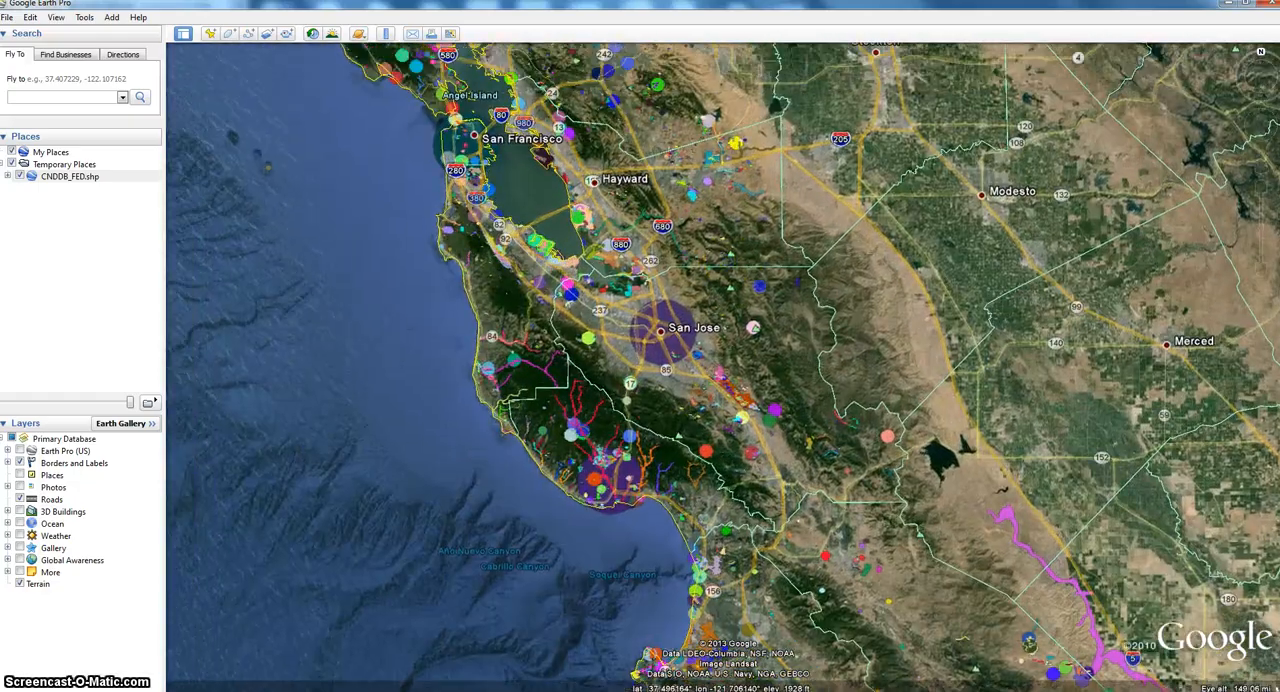
left_click_drag(724, 261, 748, 286)
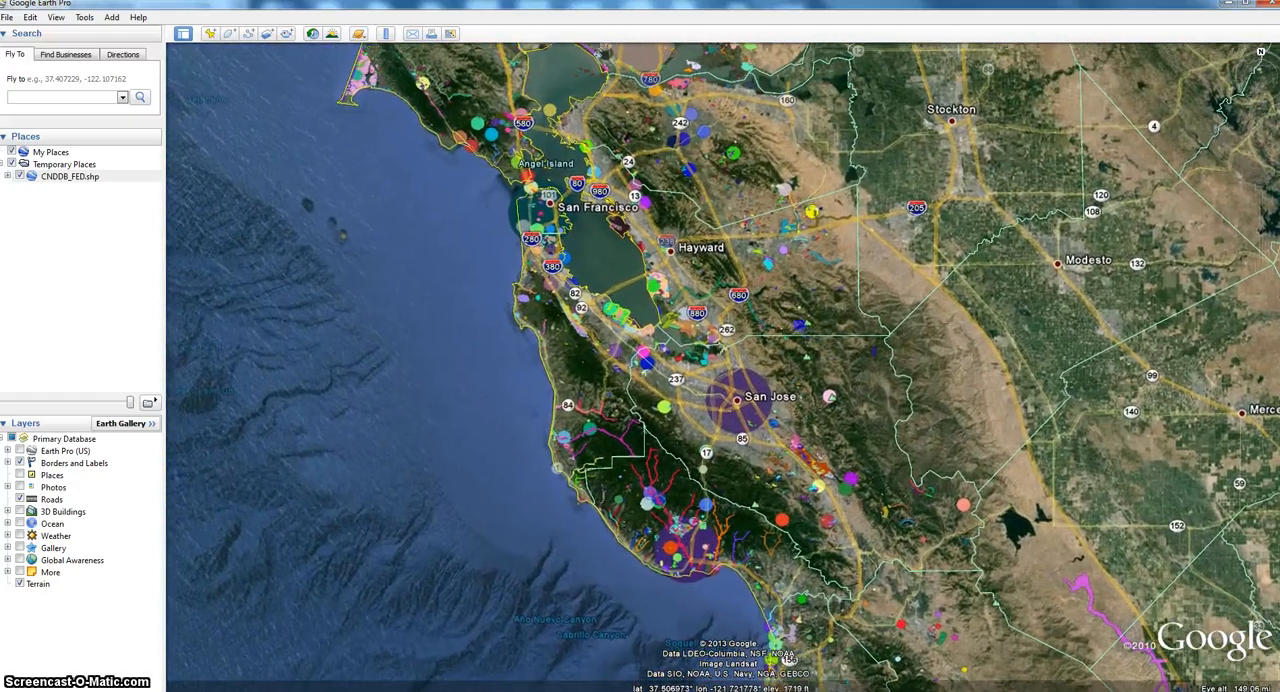
scroll(639, 293, "up", 2)
scroll(639, 293, "up", 2)
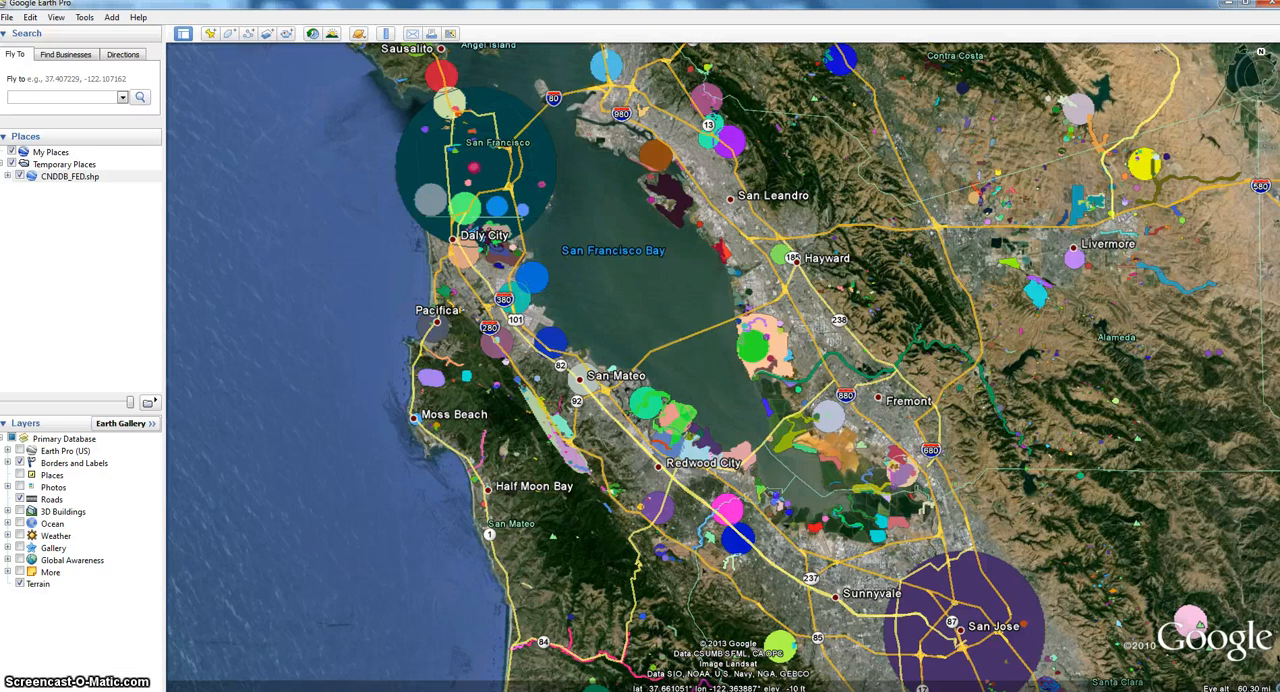
left_click_drag(976, 602, 967, 463)
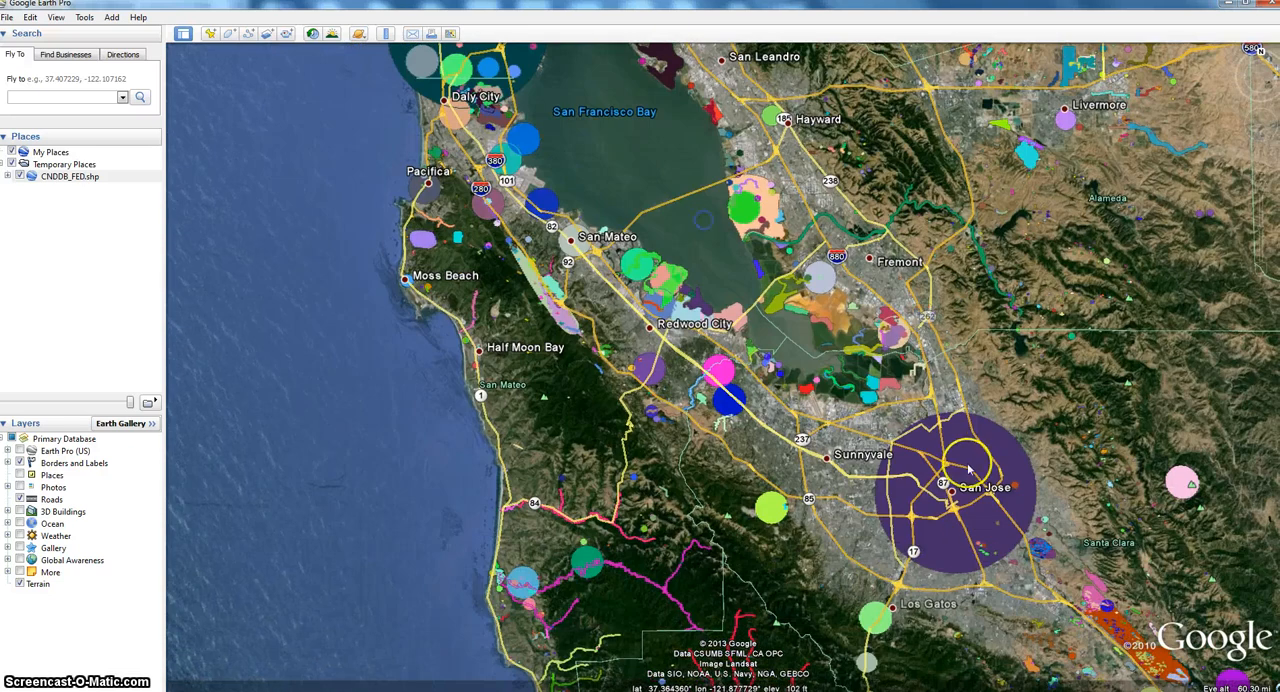
left_click(960, 453)
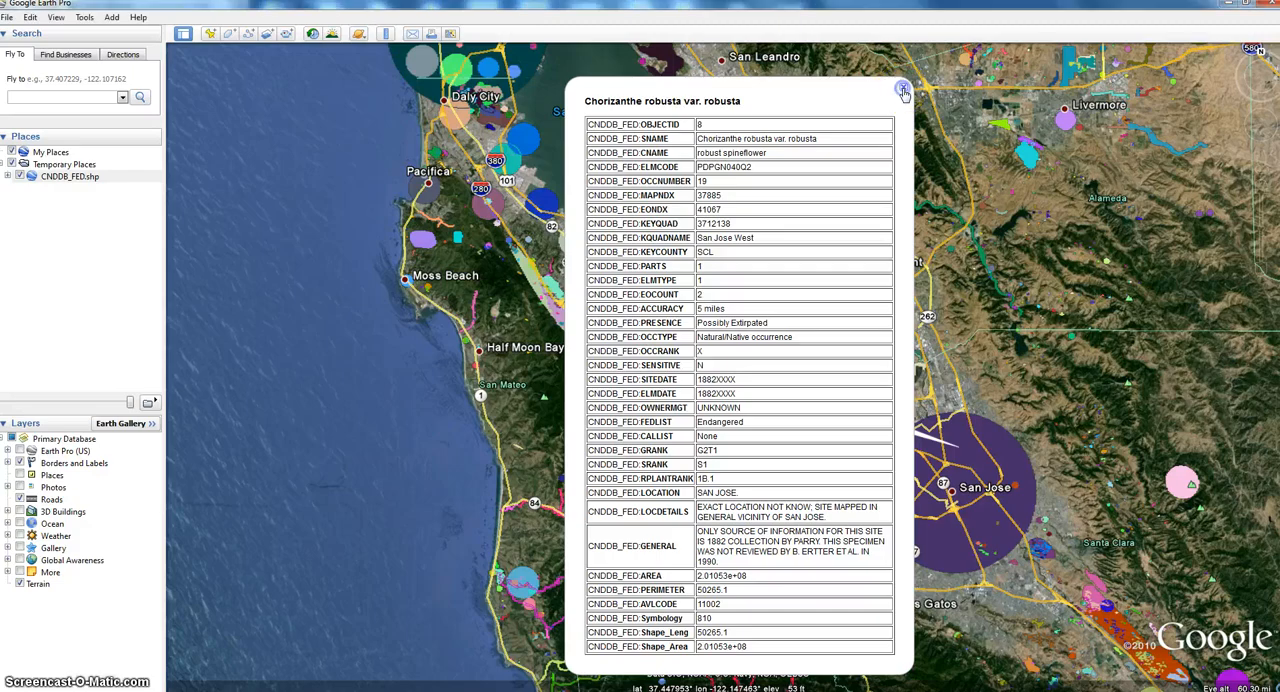
left_click(904, 93)
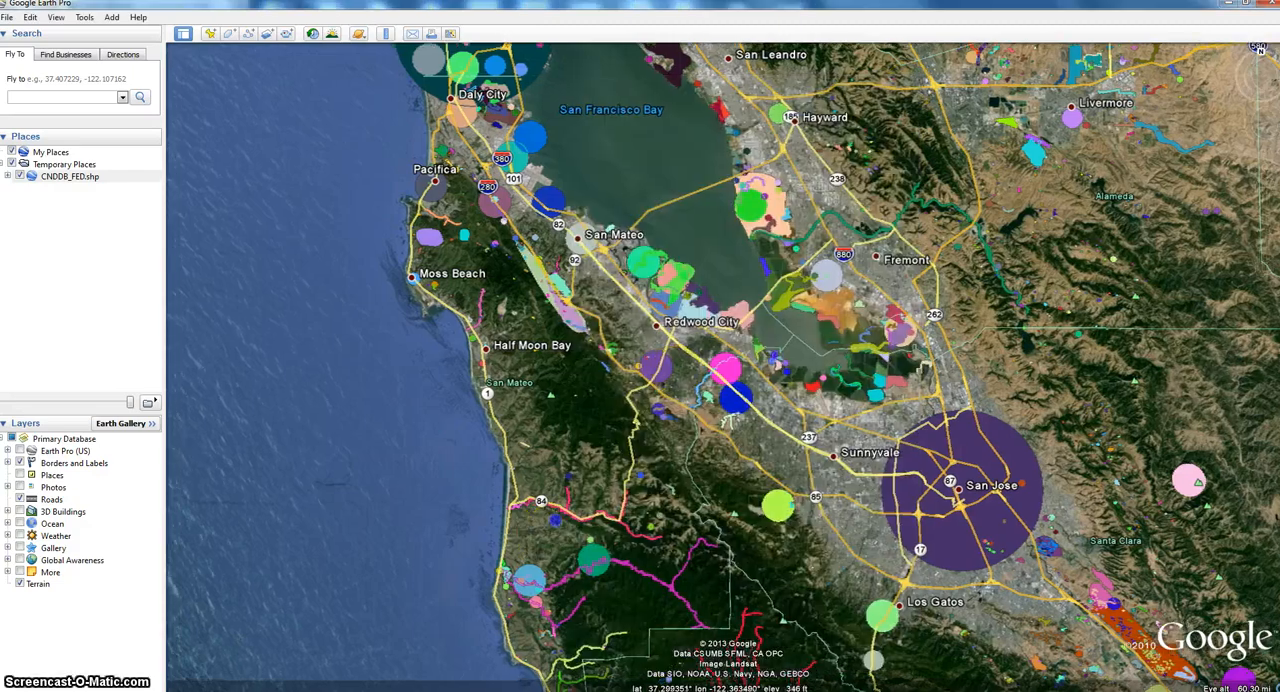
- Examine the attribute table of the red stream feature just east of Highway 236, and close it
left_click_drag(556, 520, 588, 478)
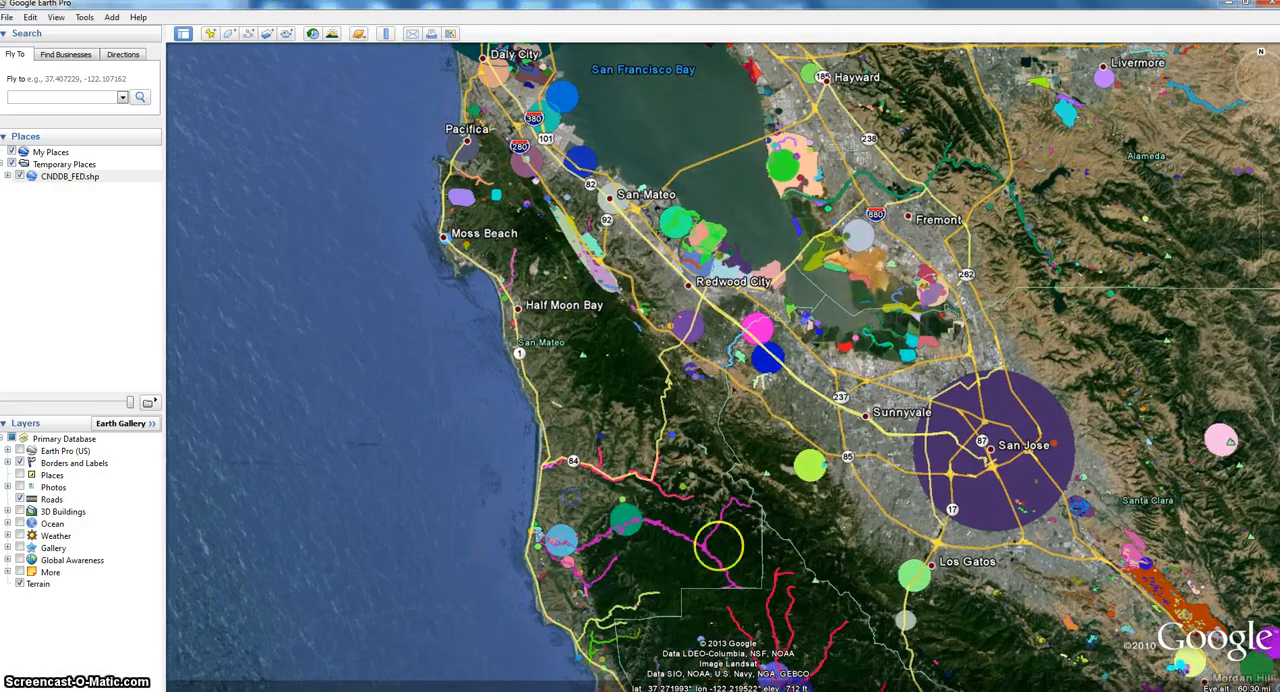
scroll(716, 545, "up", 5)
left_click_drag(749, 524, 744, 393)
scroll(774, 456, "up", 3)
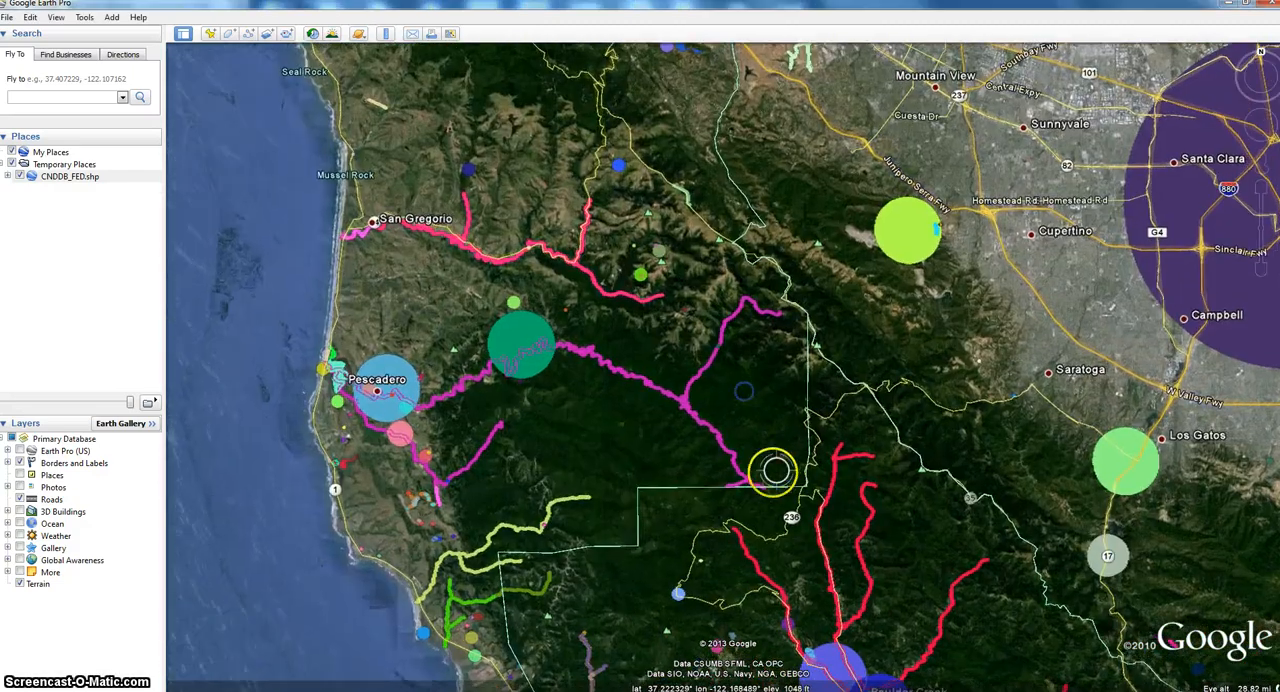
scroll(774, 456, "up", 2)
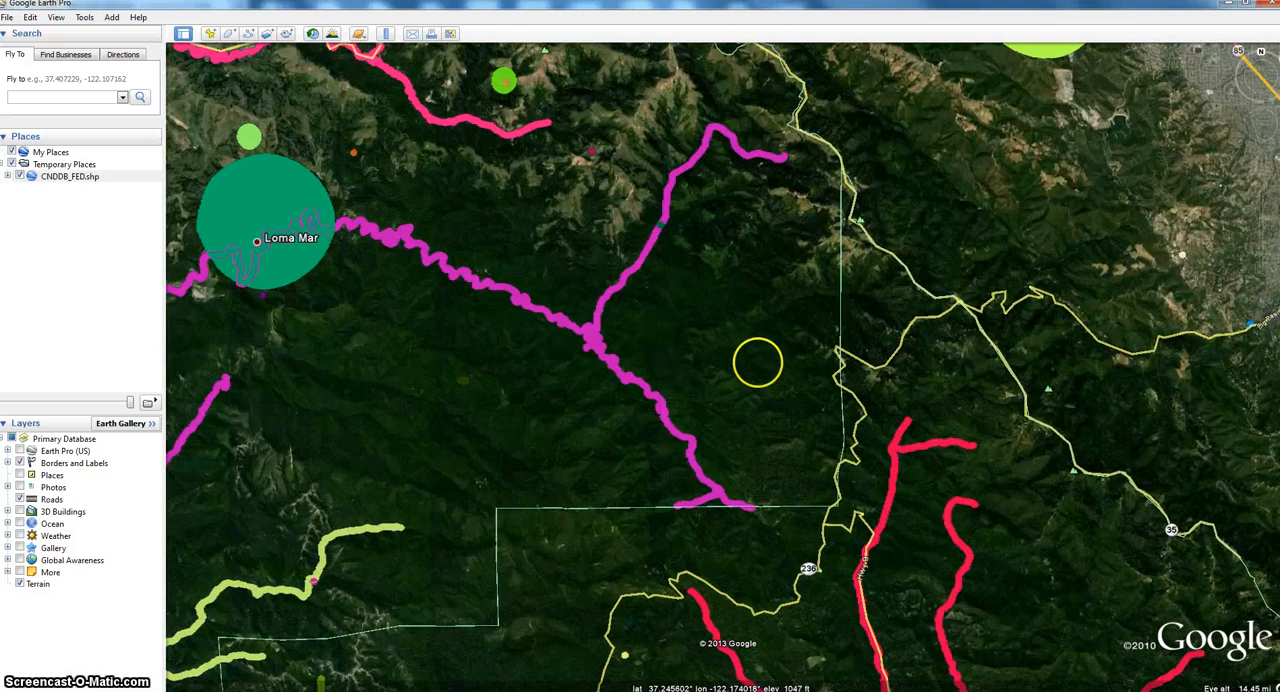
left_click_drag(756, 365, 806, 397)
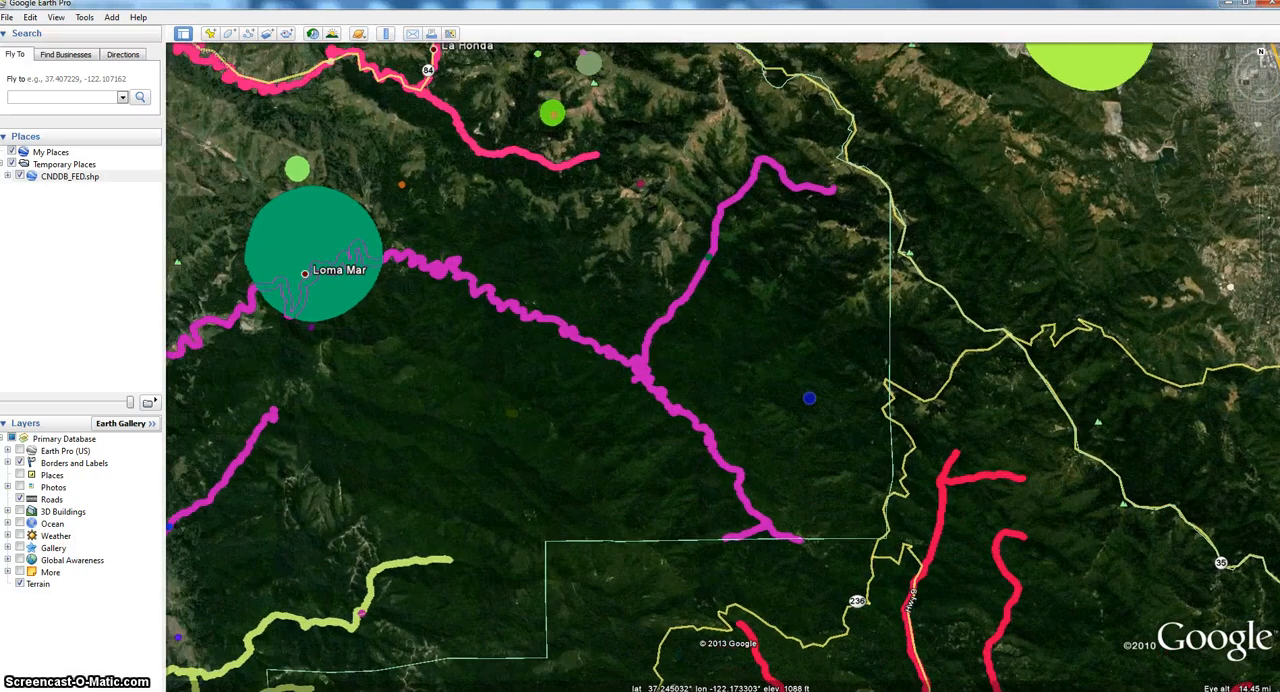
left_click(941, 484)
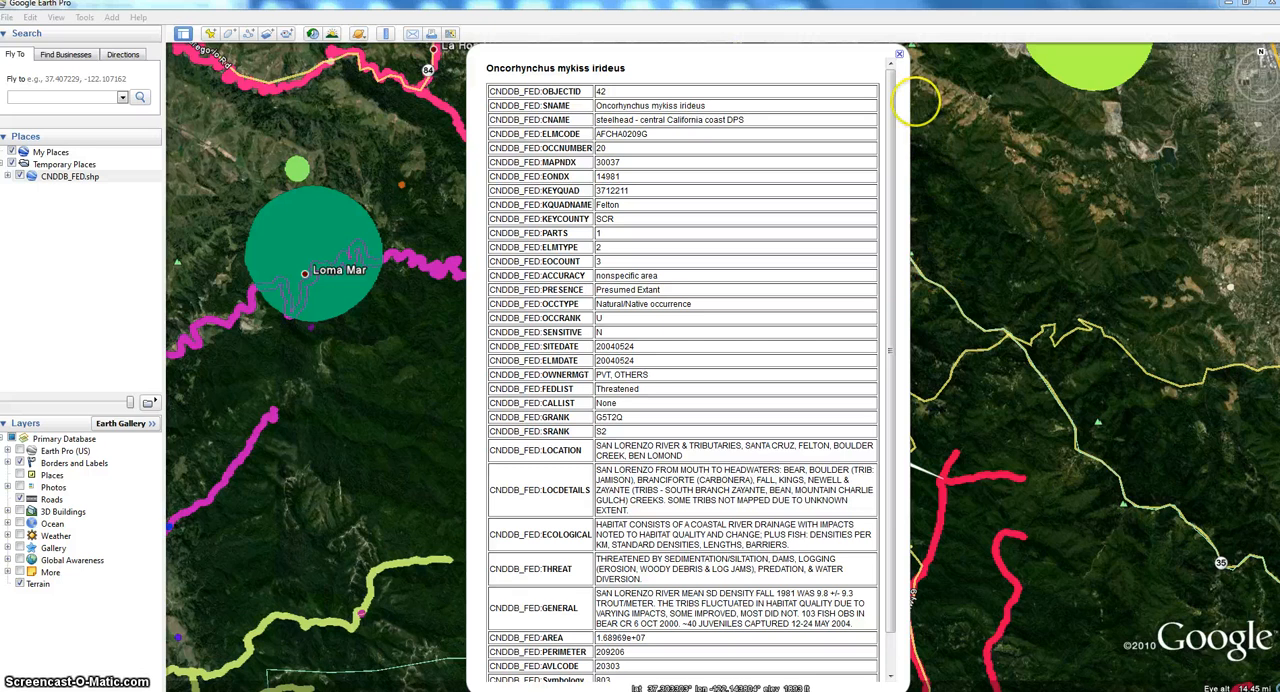
left_click(901, 57)
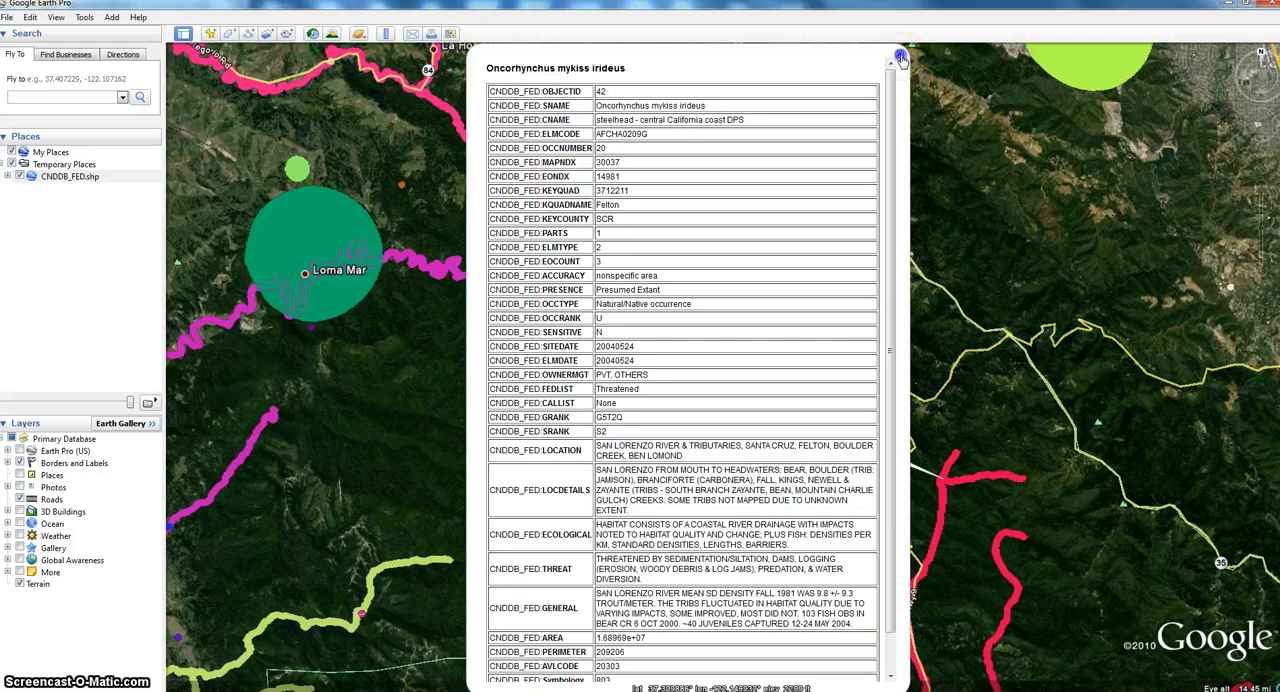
- Examine the attribute tables of the magenta stream segments south and west of Loma Mar
left_click(270, 420)
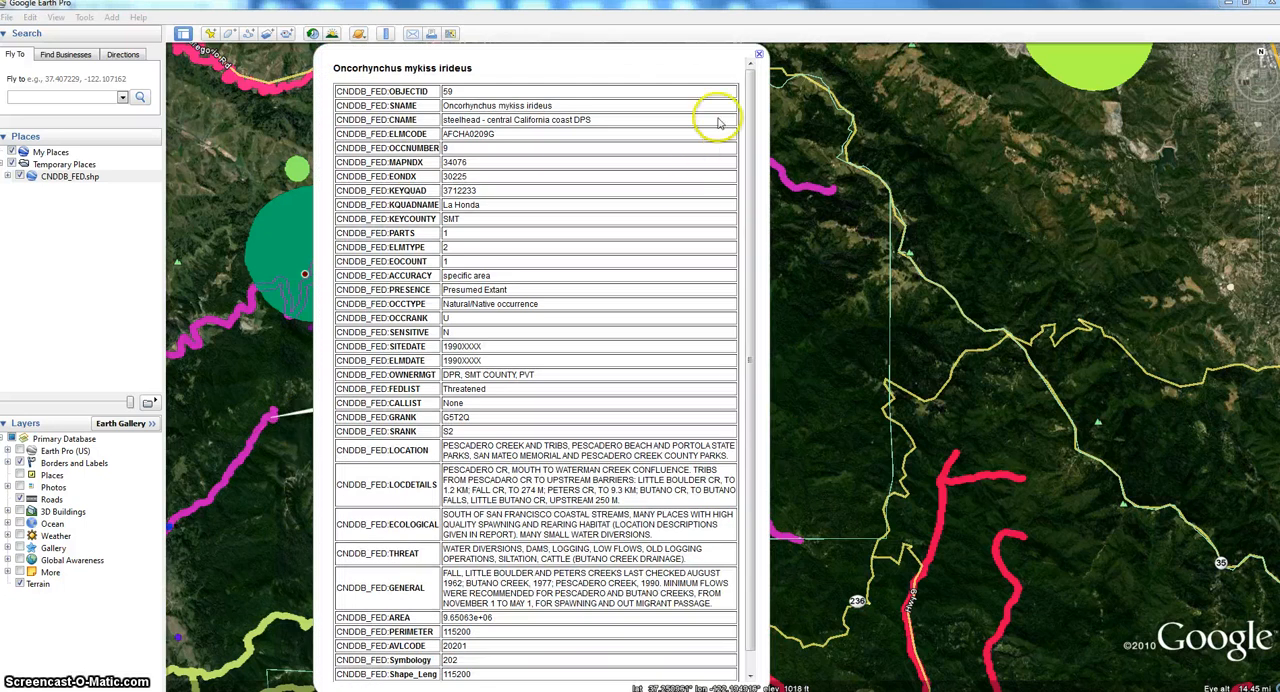
left_click(760, 55)
left_click(285, 278)
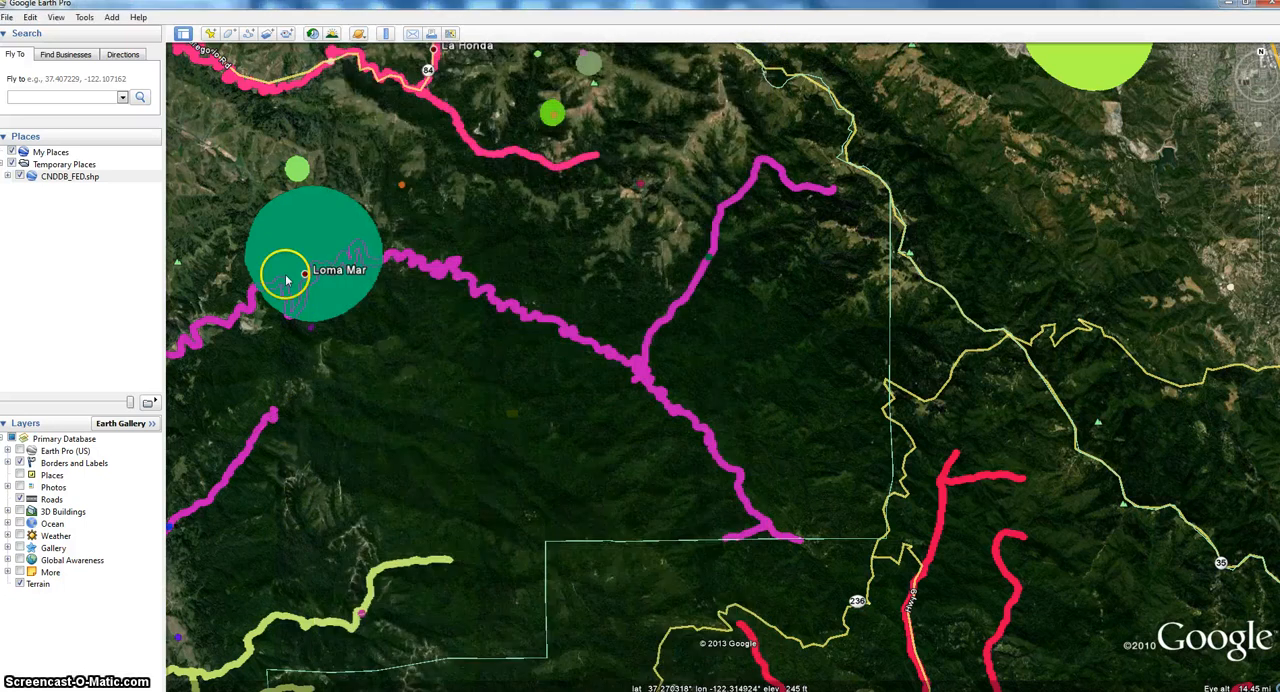
left_click(236, 305)
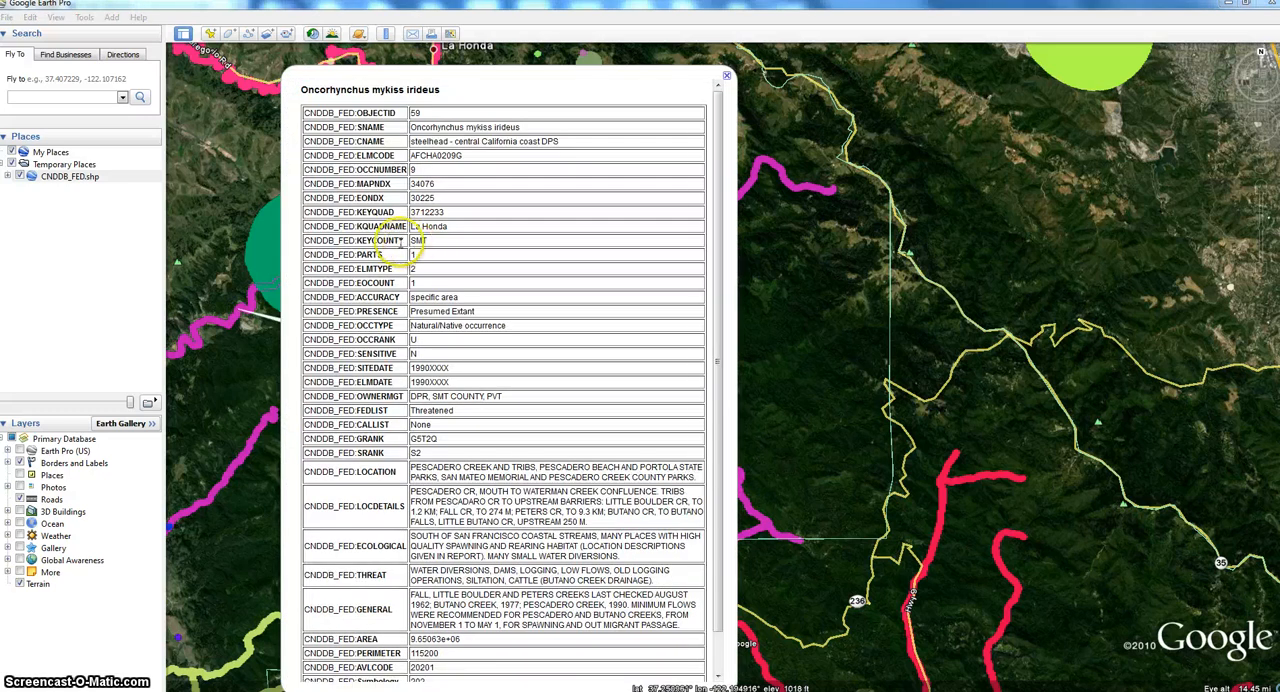
left_click(262, 412)
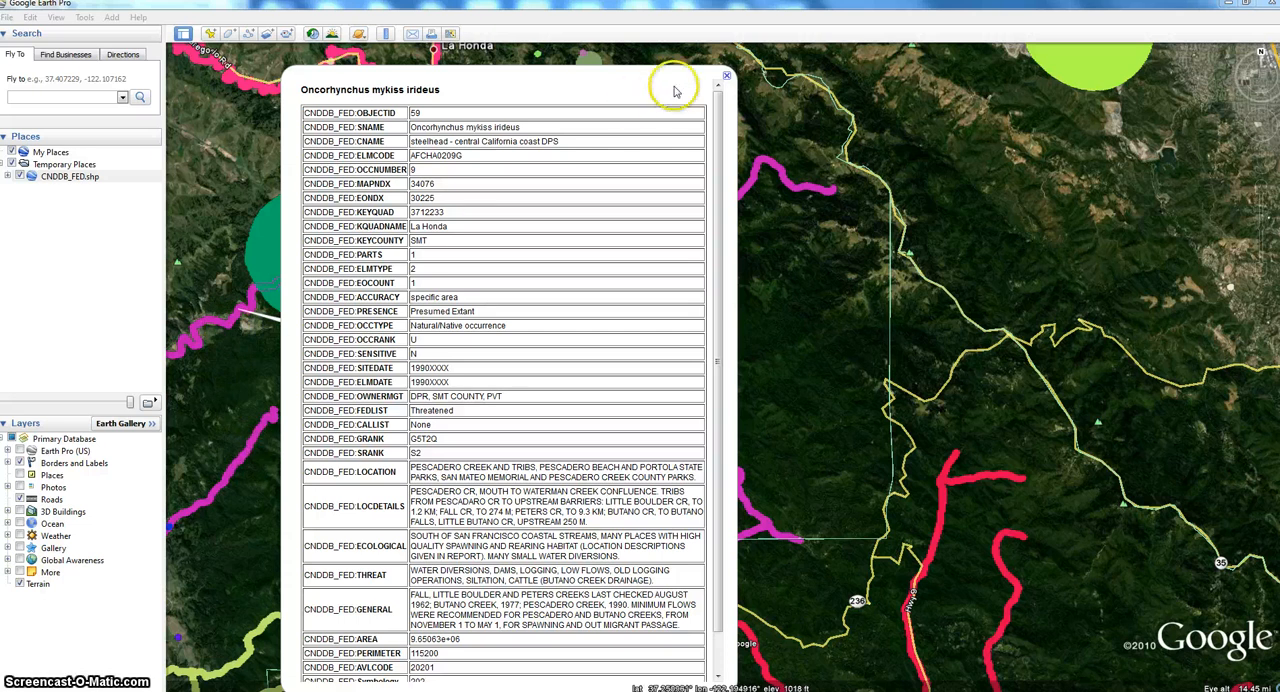
- Close the open attribute table and zoom out to show the whole San Francisco Bay Area
left_click(727, 78)
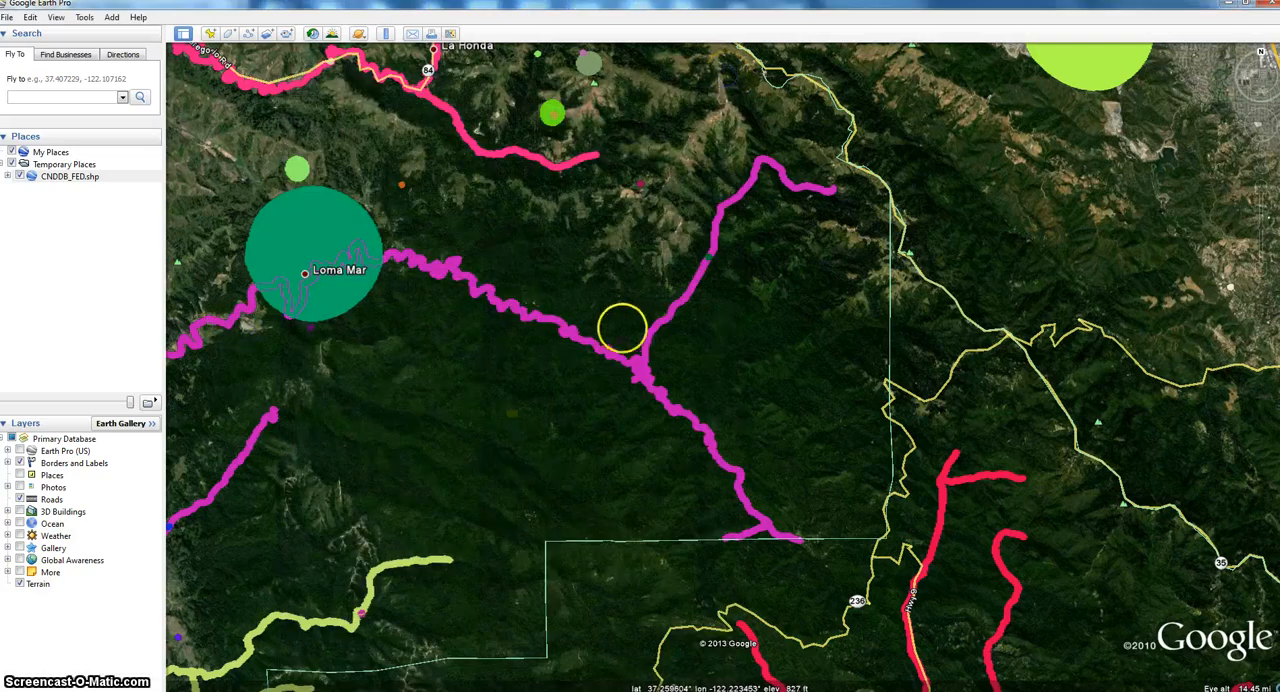
scroll(634, 331, "down", 5)
scroll(631, 329, "down", 5)
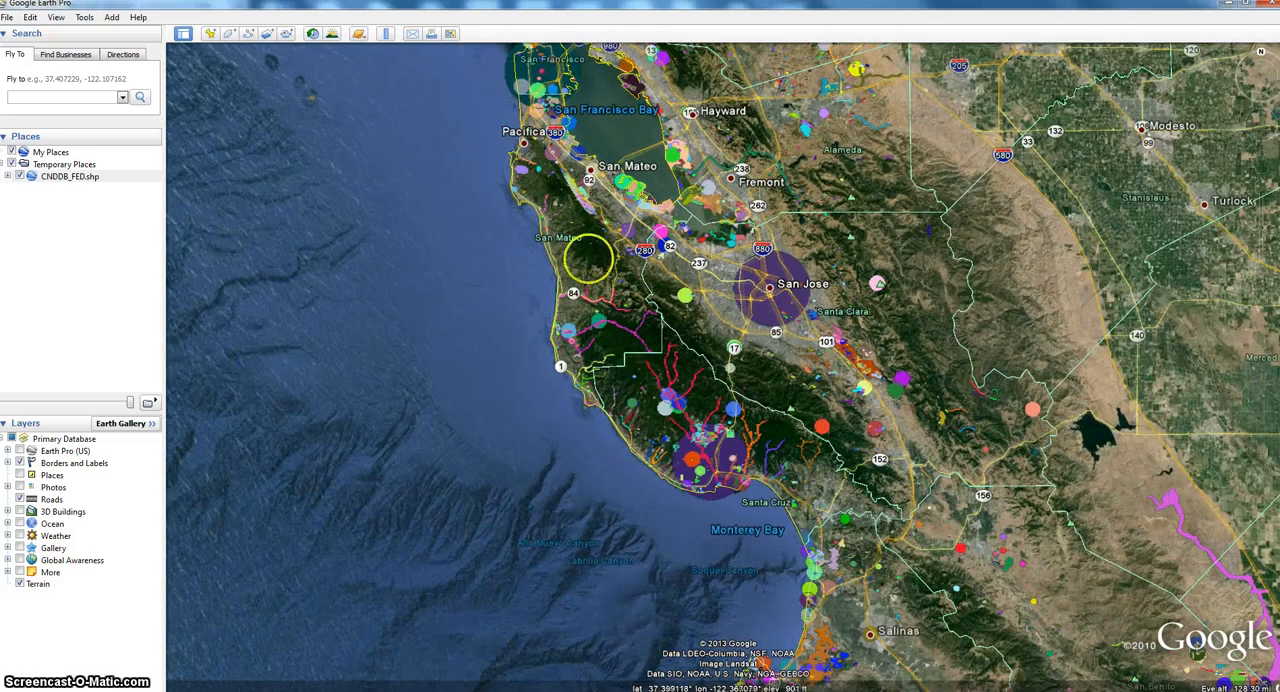
left_click_drag(498, 238, 481, 308)
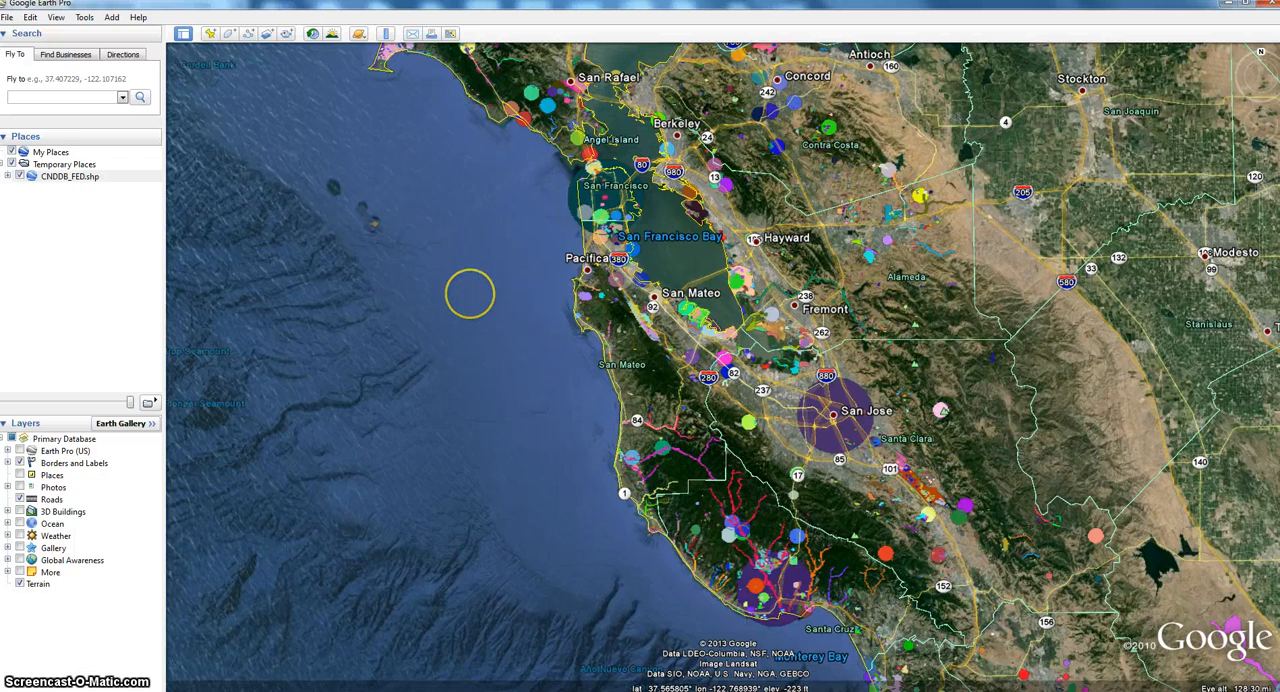
- Save the CNDDB_FED.shp layer as CNDDB_FED.shp.kmz in the SF folder, using the Kmz file type
right_click(94, 178)
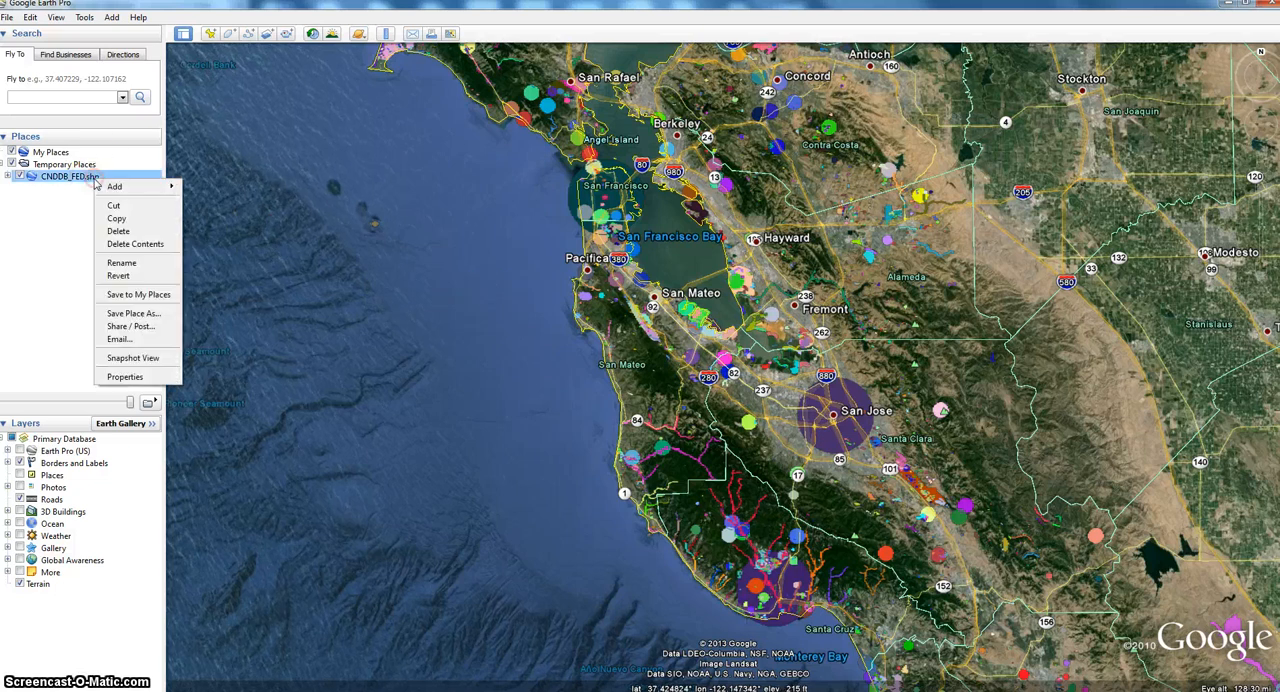
left_click(125, 315)
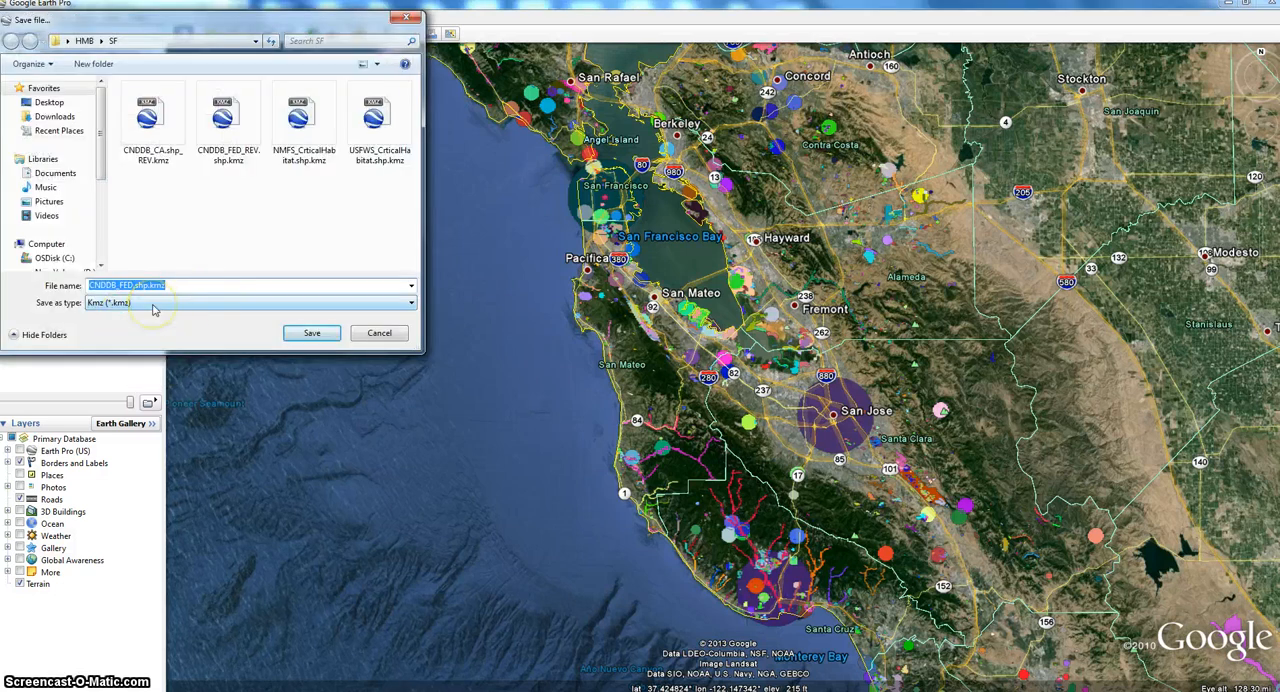
left_click(153, 306)
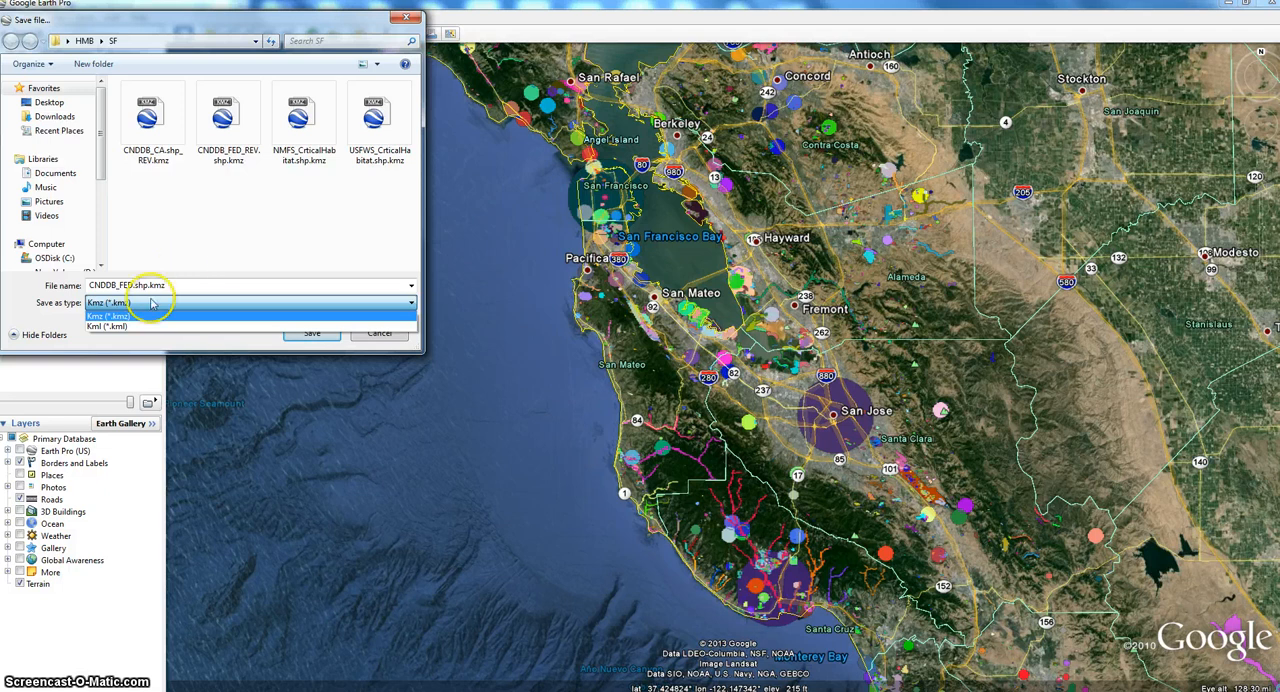
left_click(119, 315)
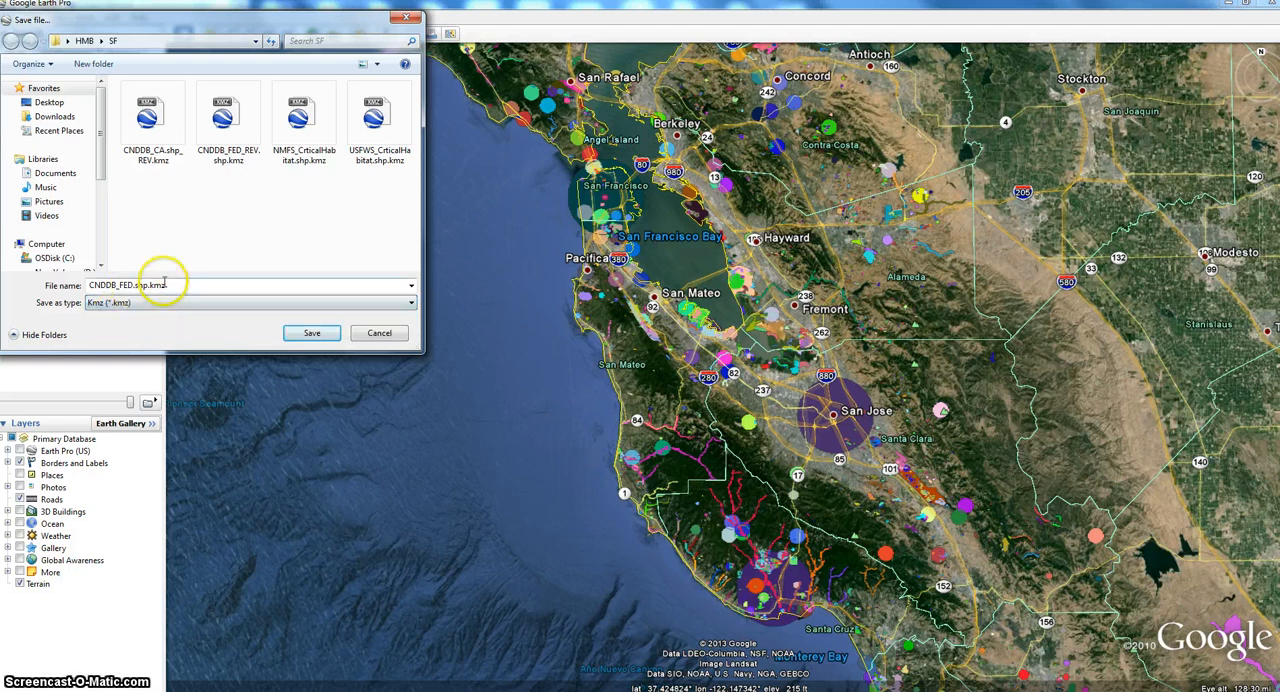
left_click(303, 334)
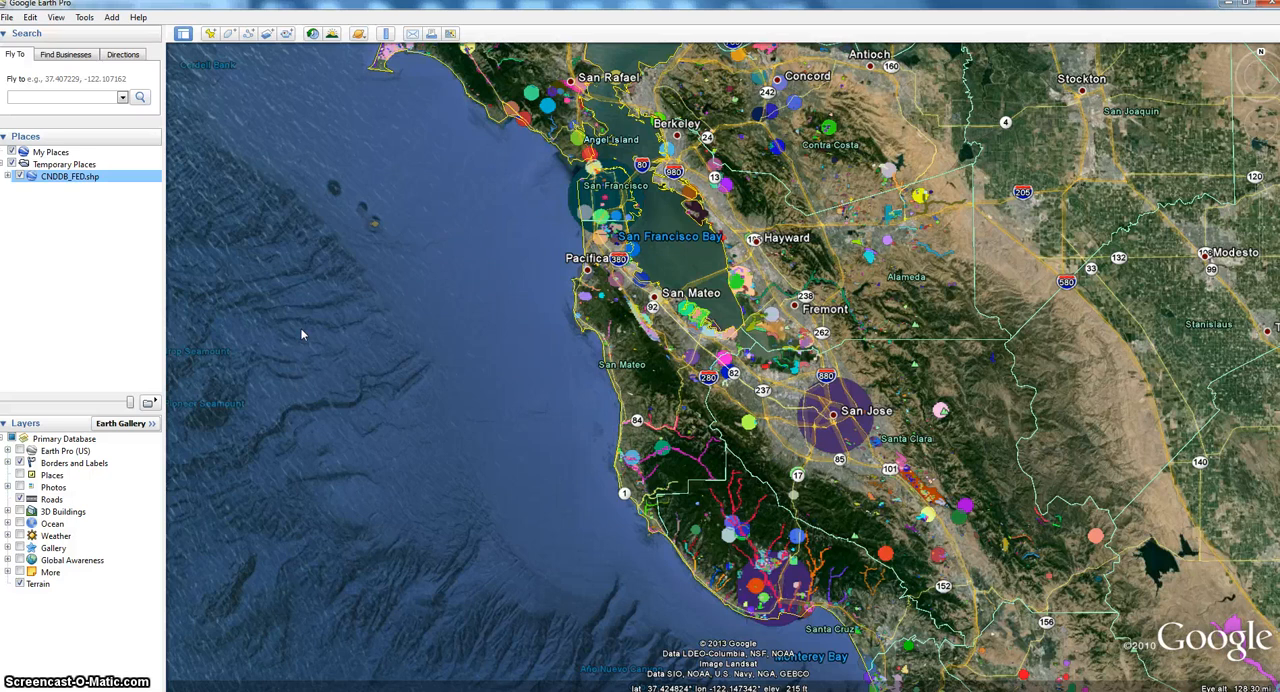
left_click(375, 306)
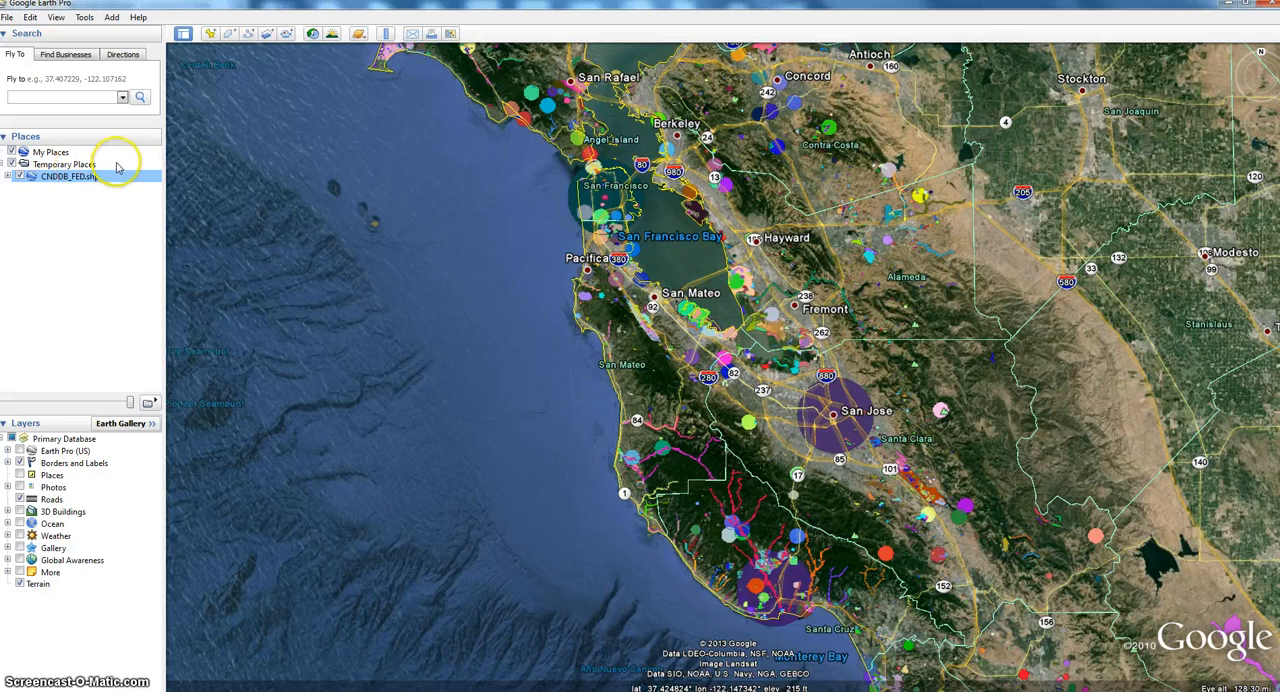
- Create a new folder named Biological and move it into My Places
left_click(112, 18)
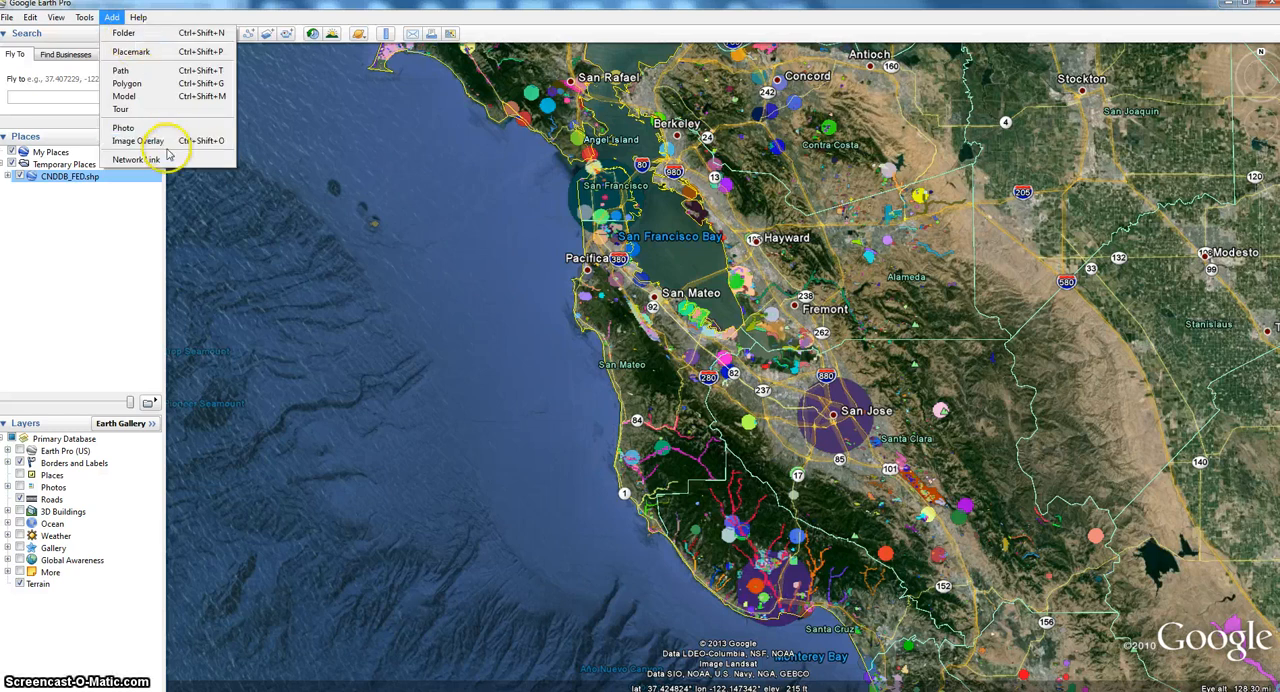
left_click(157, 34)
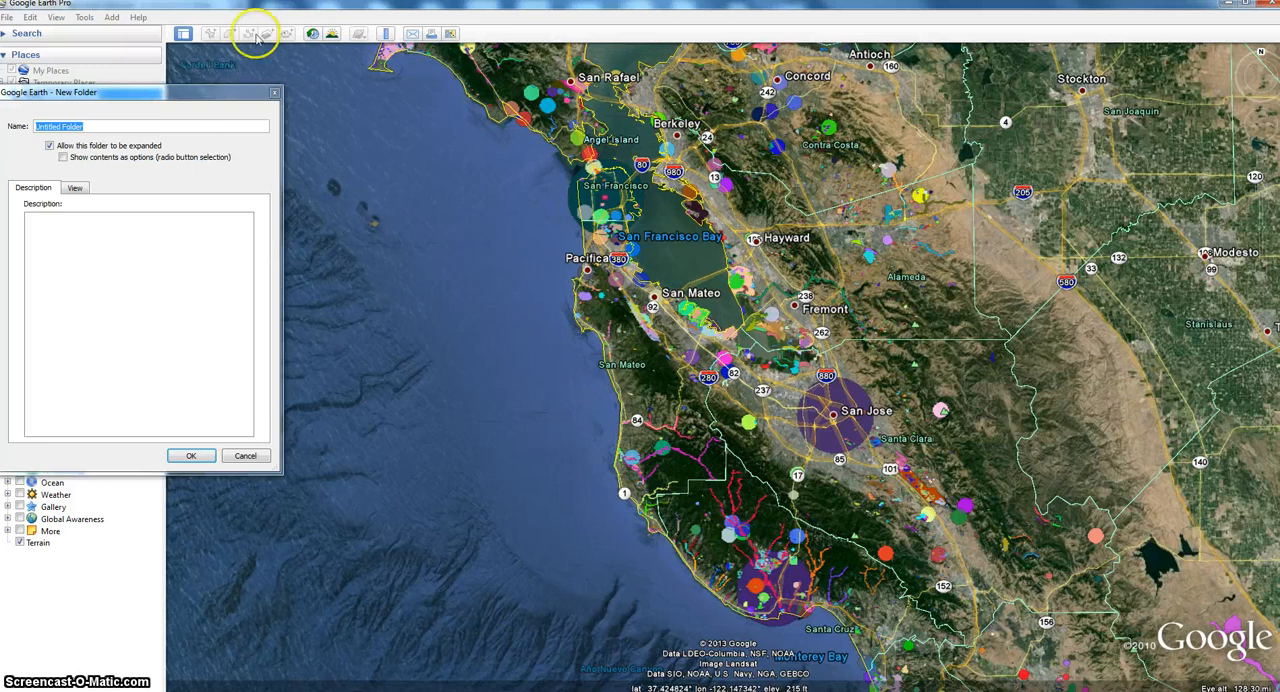
triple_click(161, 131)
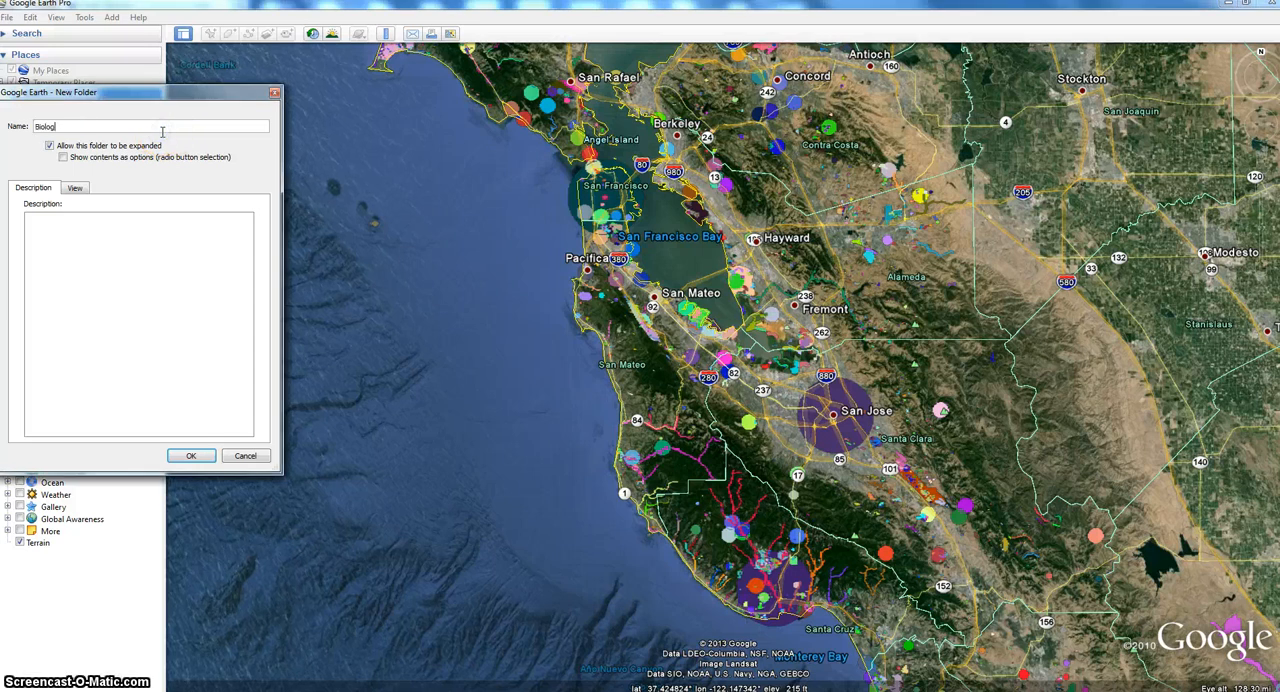
type("Biological")
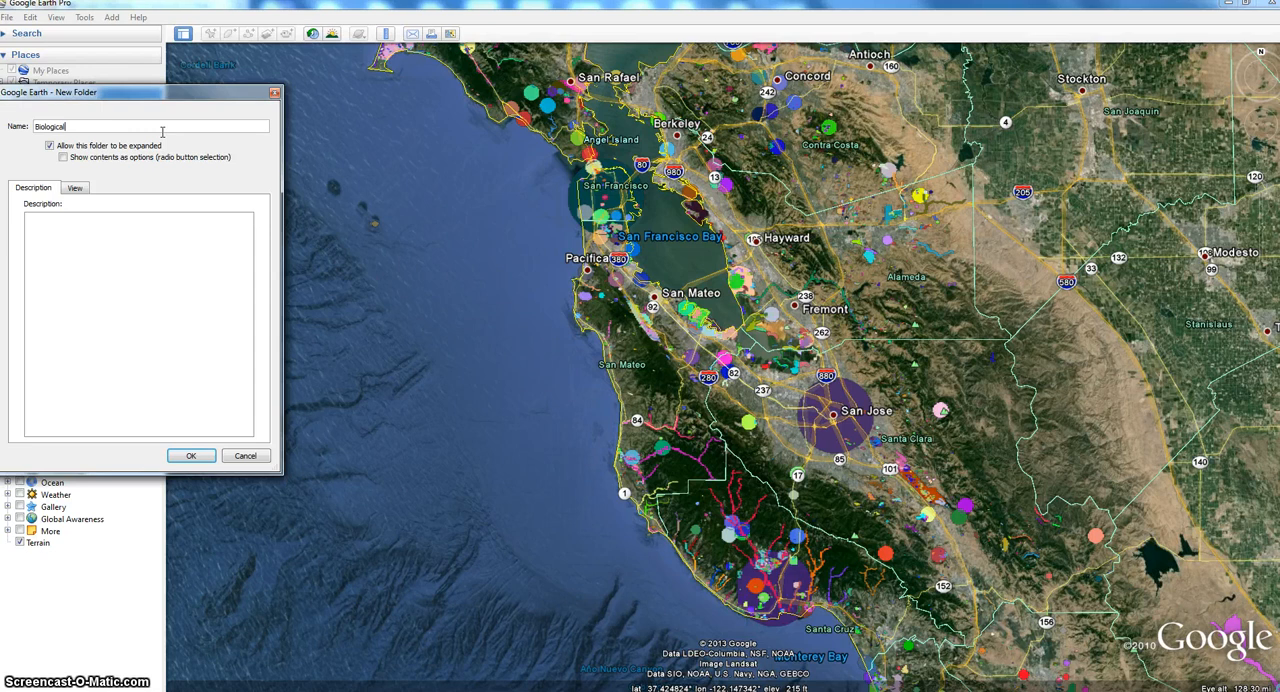
left_click(190, 455)
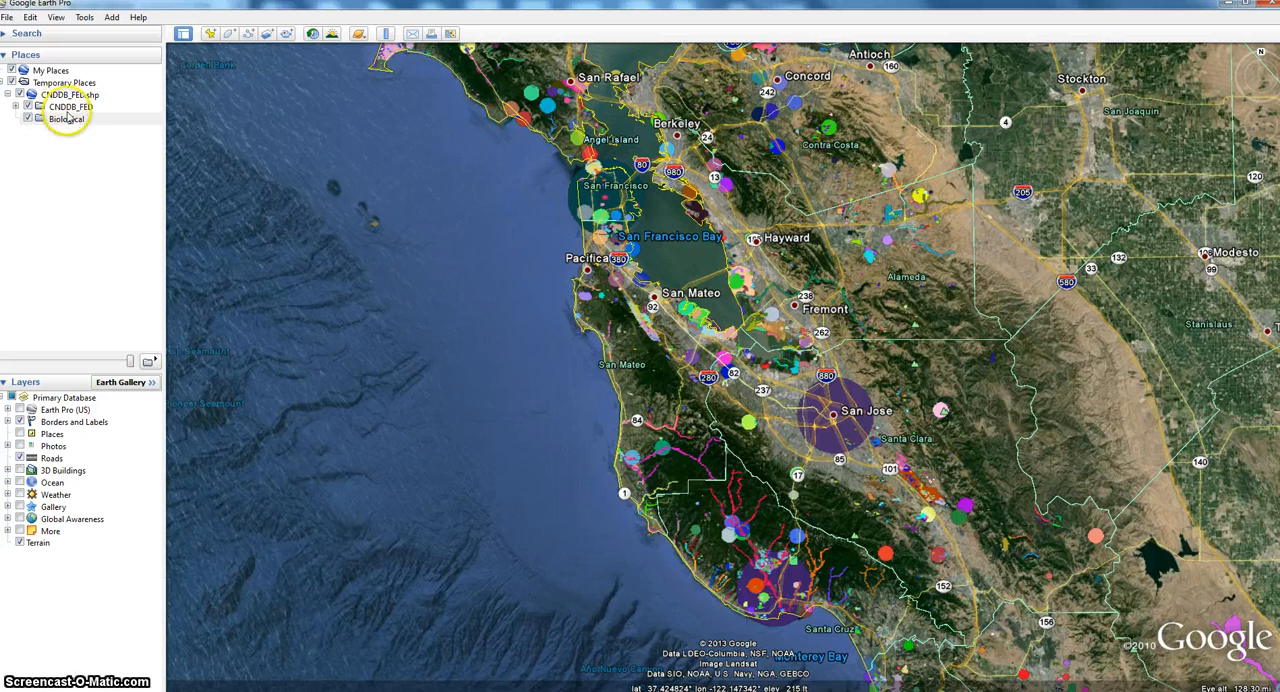
left_click_drag(87, 123, 70, 74)
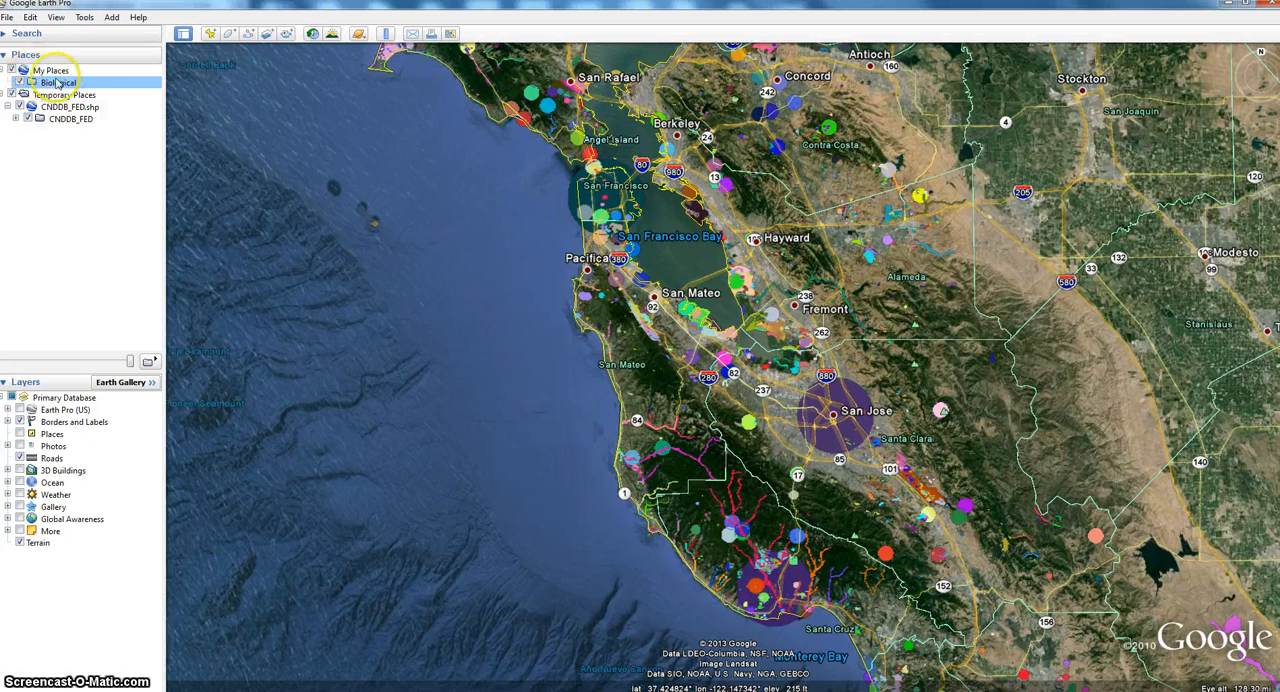
- Move the CNDDB_FED.shp layer into the Biological folder and turn off Temporary Places
left_click(8, 106)
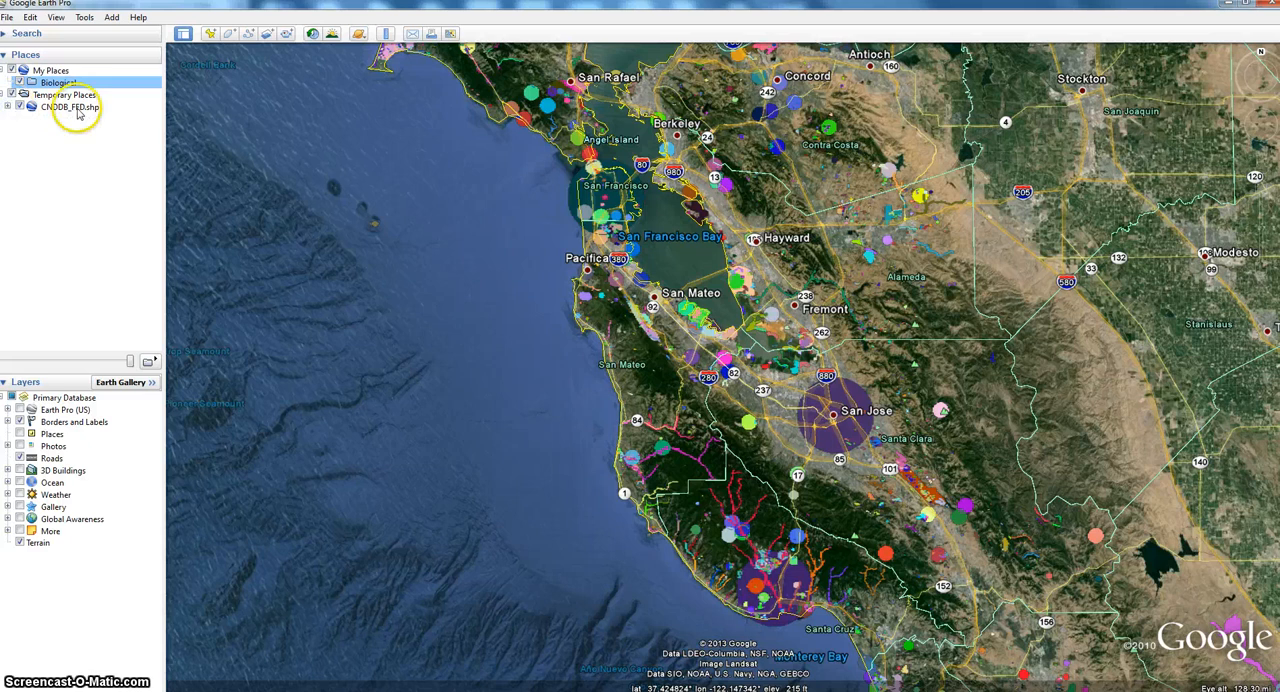
mouse_move(77, 106)
left_mouse_down()
mouse_move(88, 82)
mouse_move(99, 90)
mouse_move(76, 87)
left_mouse_up()
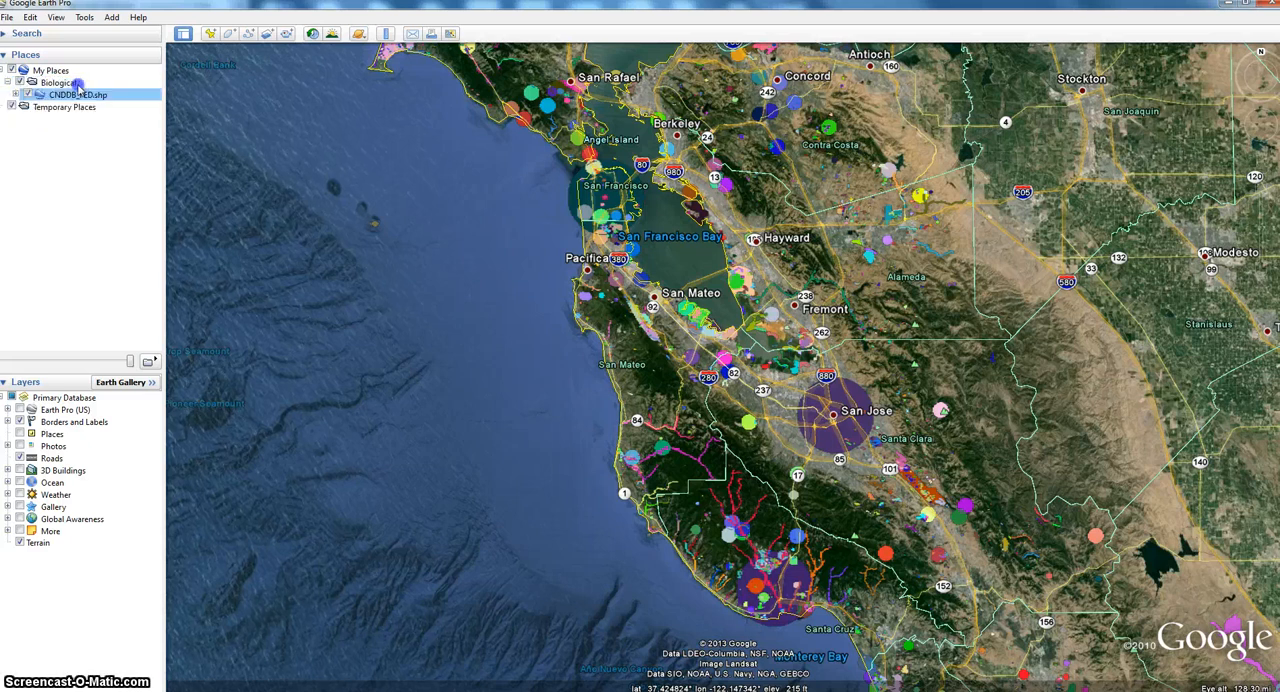
left_click(13, 107)
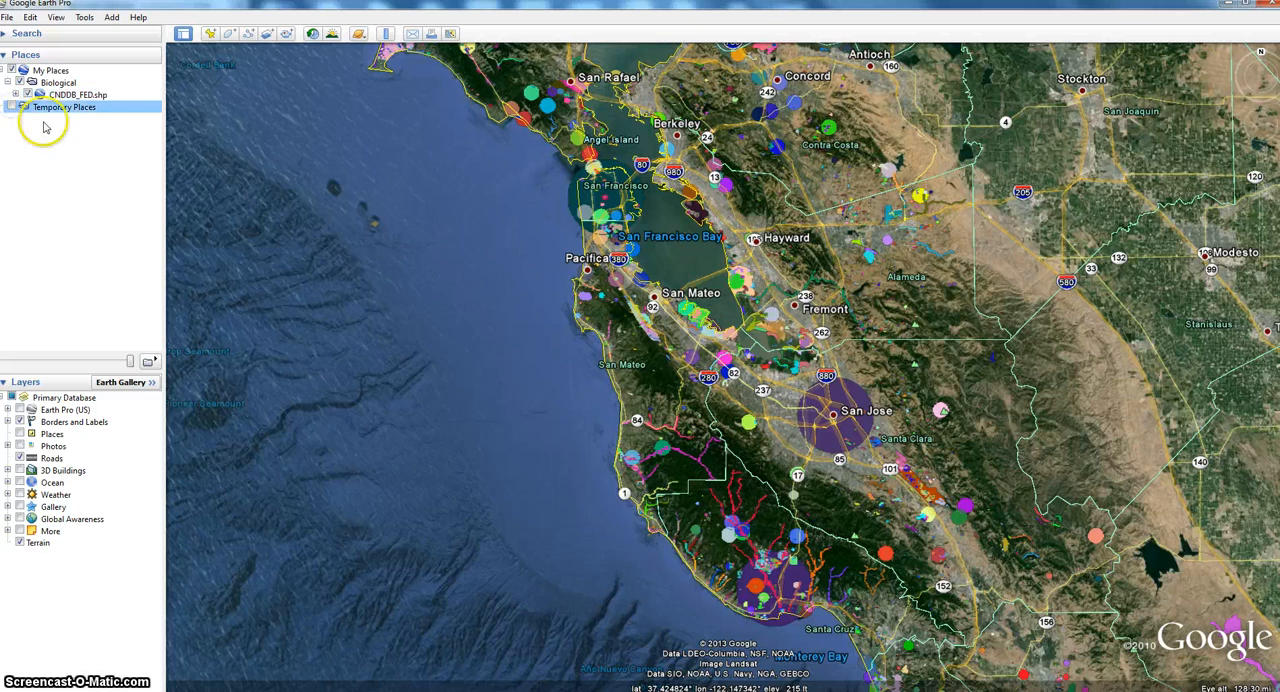